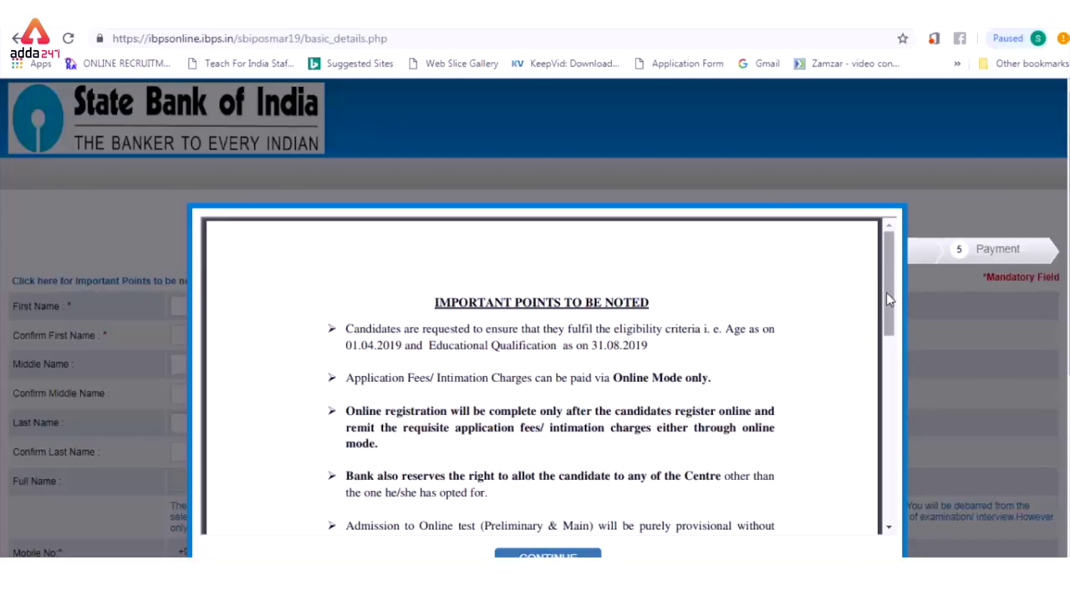
Step: Scroll through the Important Points notice to the end and dismiss it
drag(889, 300, 888, 351)
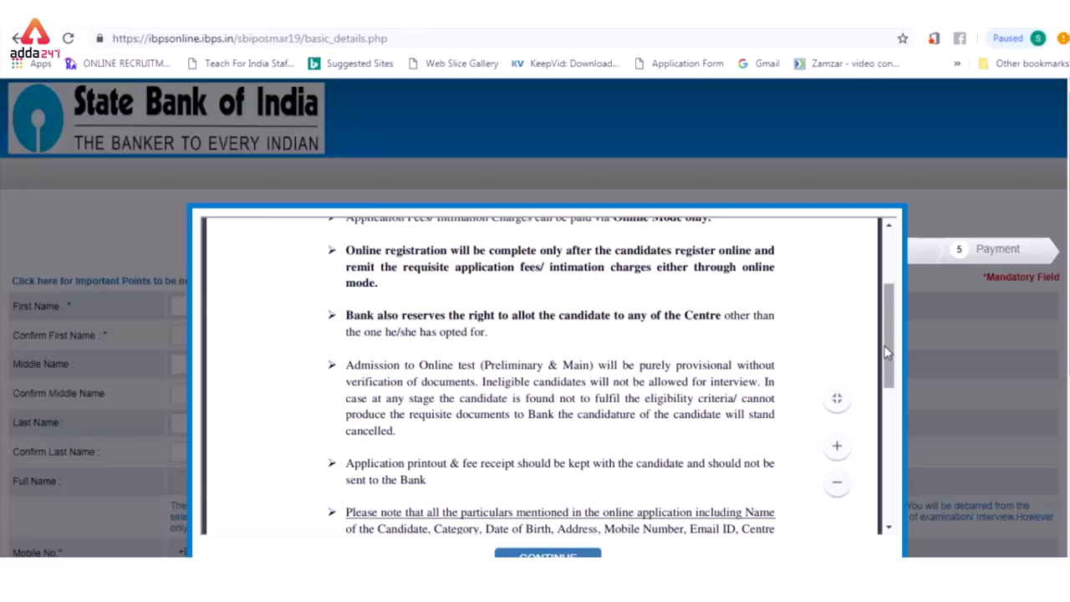
drag(892, 351, 888, 406)
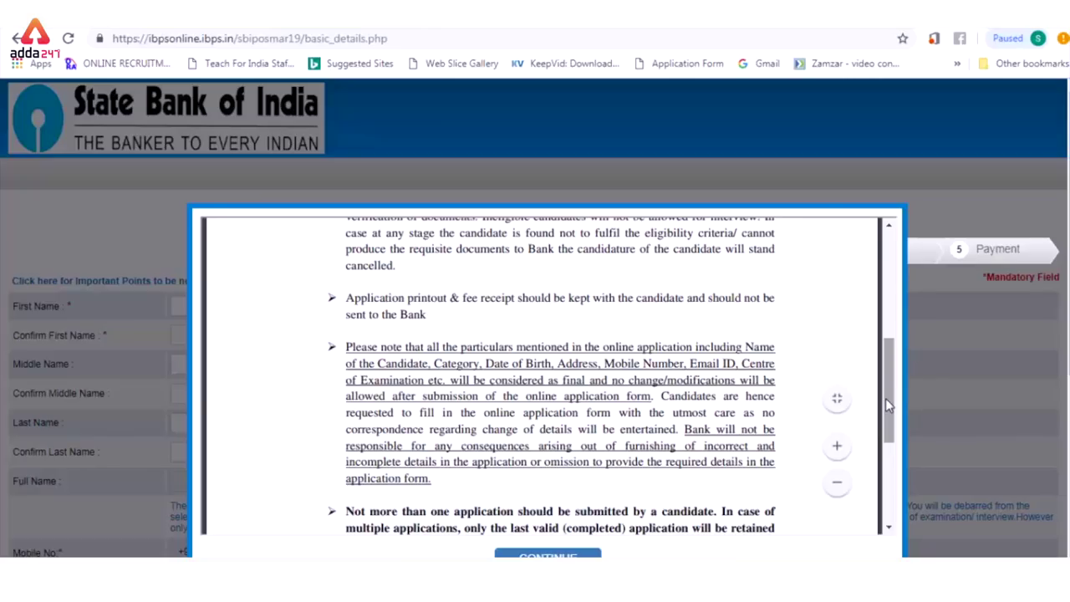
drag(885, 398, 891, 479)
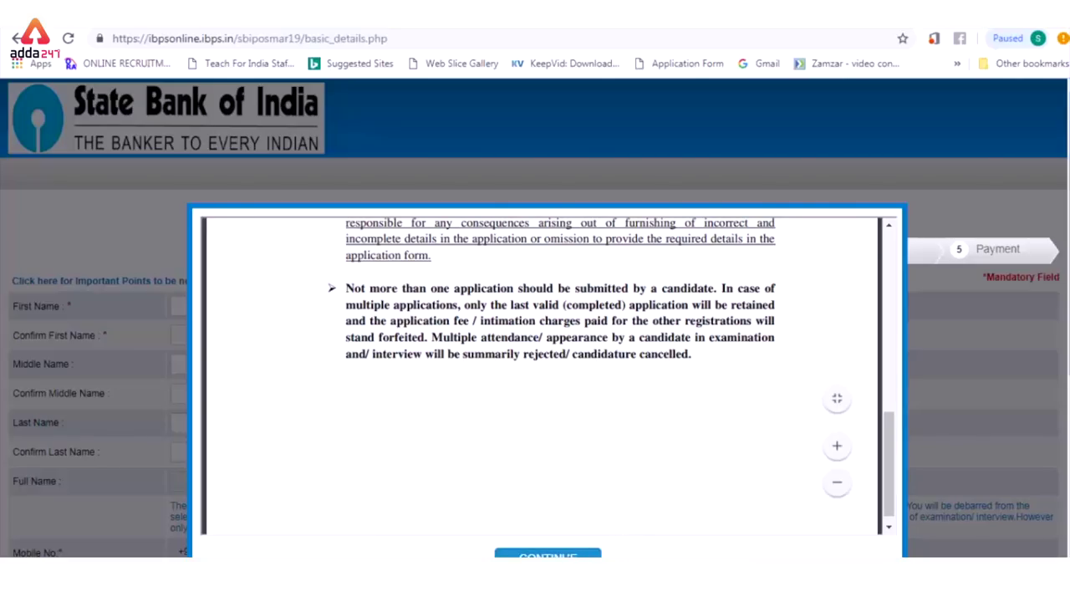
click(548, 554)
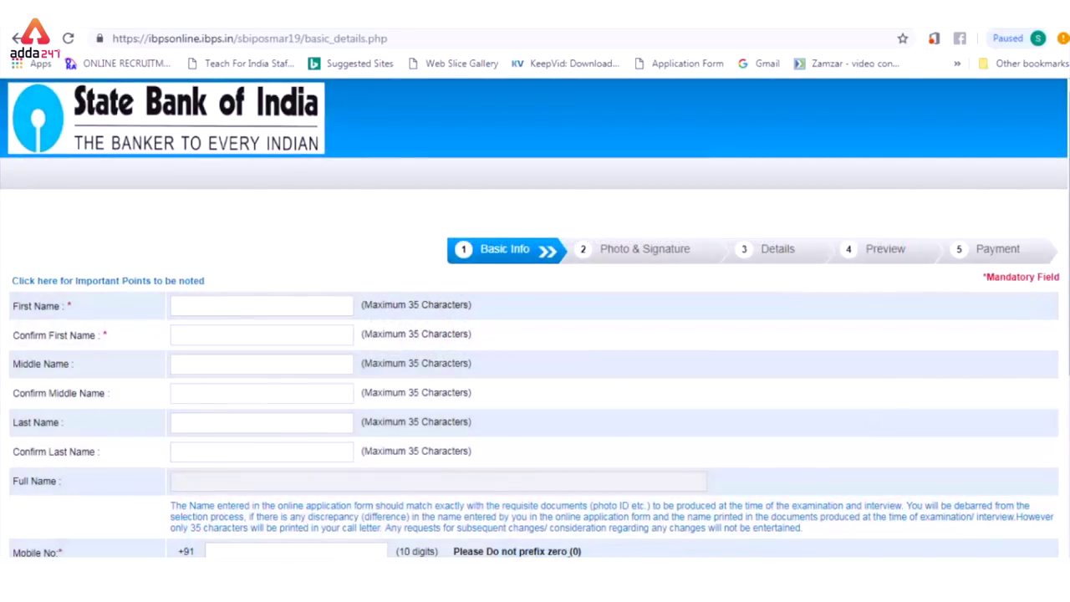
Step: Enter and confirm the candidate's first name and surname, then enter the mobile number
scroll(212, 221, down, 1)
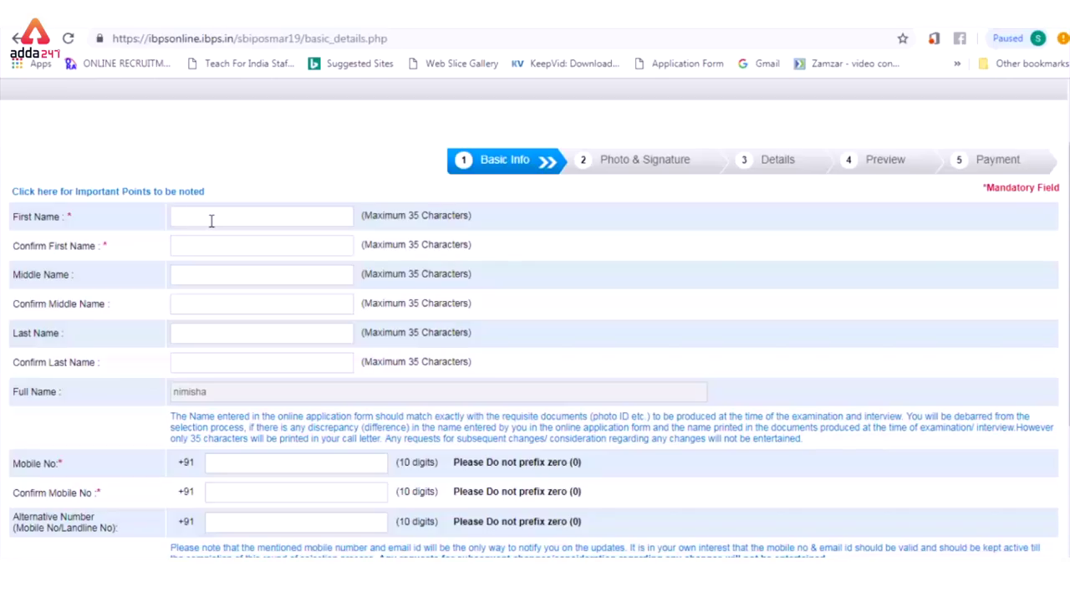
click(189, 246)
click(186, 336)
click(187, 362)
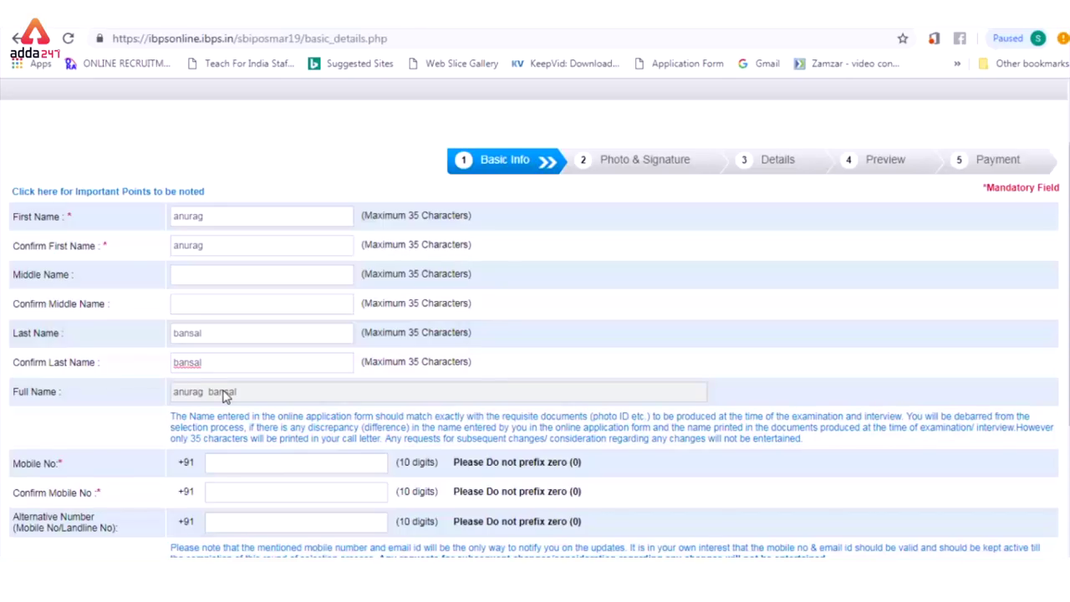
click(223, 470)
text(7)
text(90)
text(3)
text(790)
text(3)
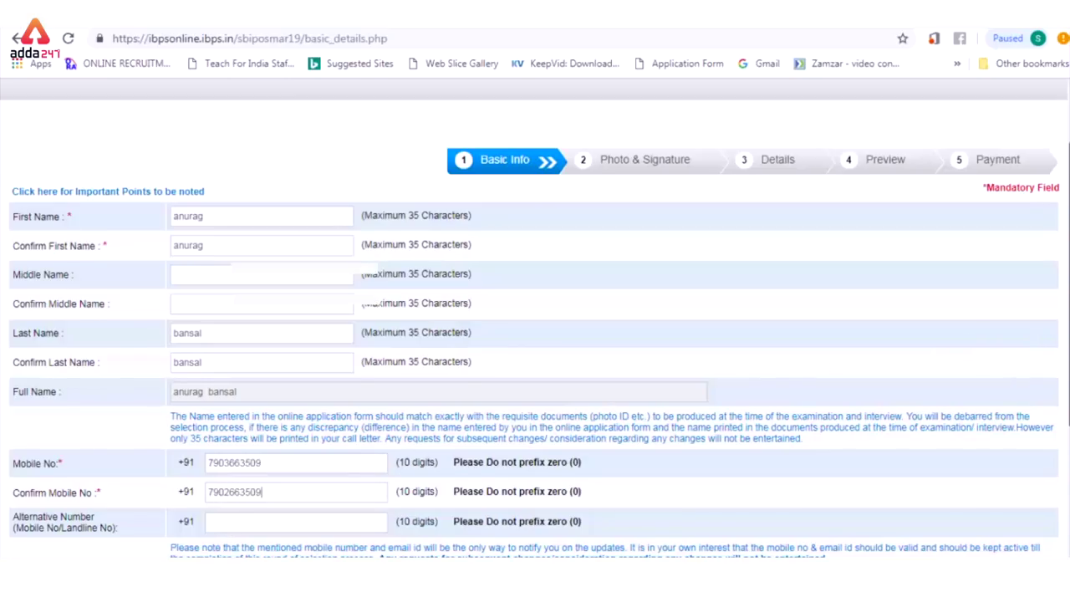
scroll(1064, 403, down, 2)
Step: Enter the candidate's email ID with the gmail.com domain and confirm the full address
scroll(1063, 403, down, 2)
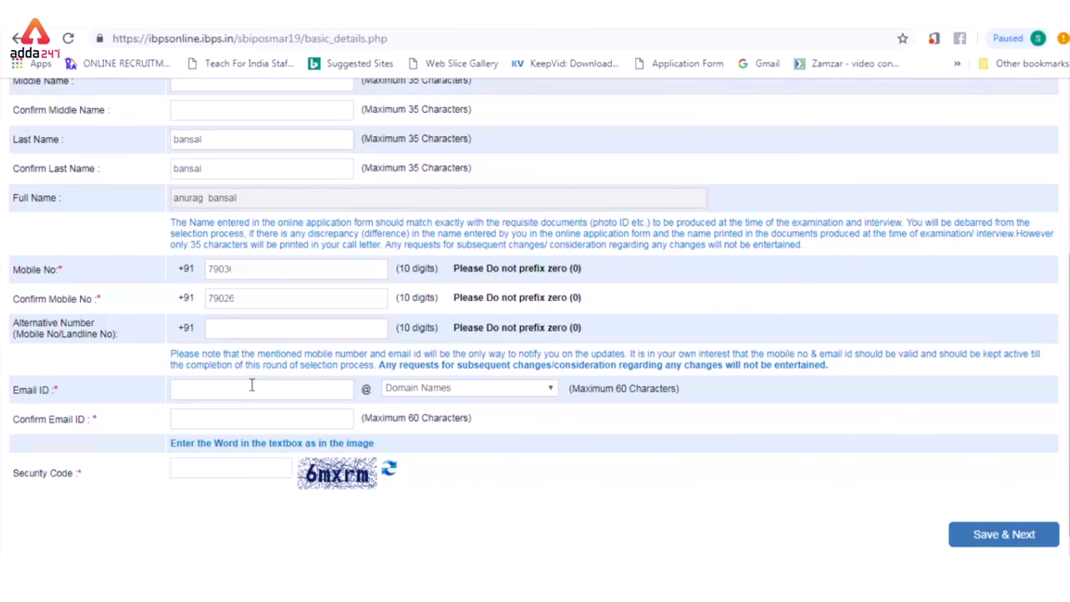
key(Tab)
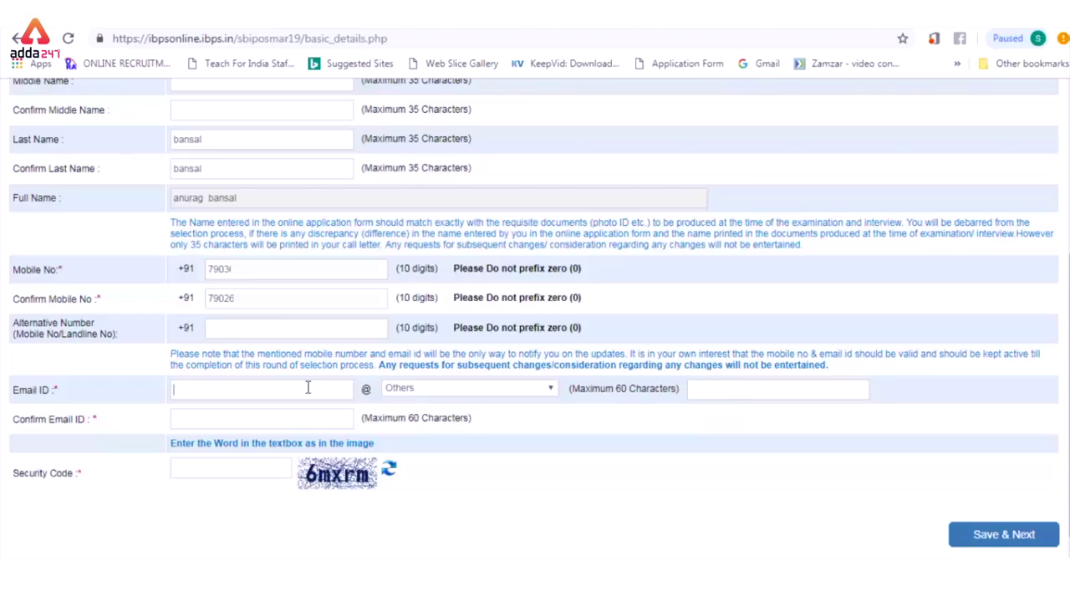
click(458, 391)
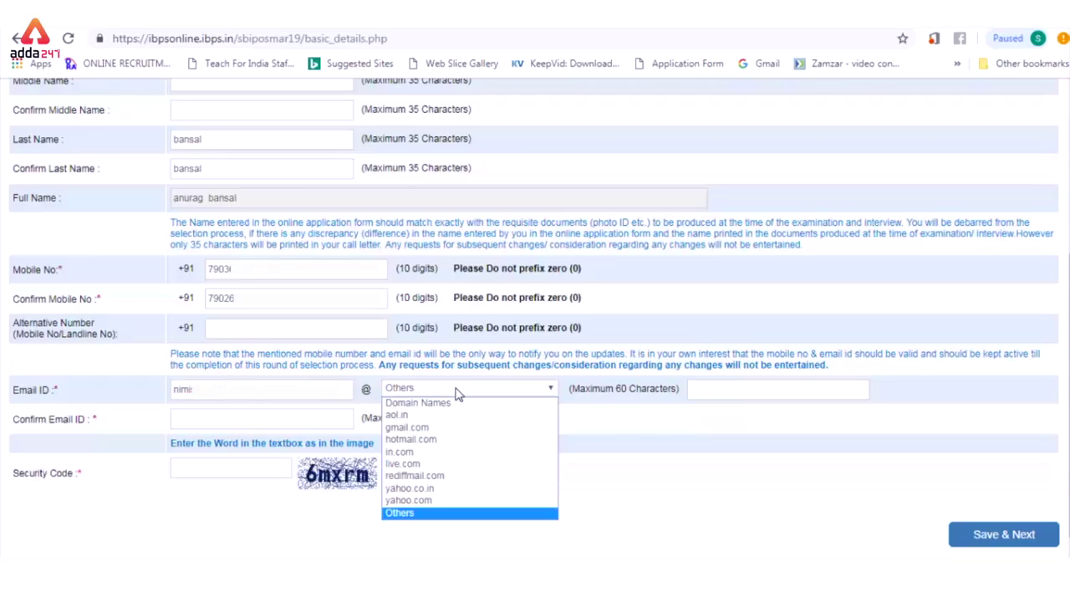
click(433, 429)
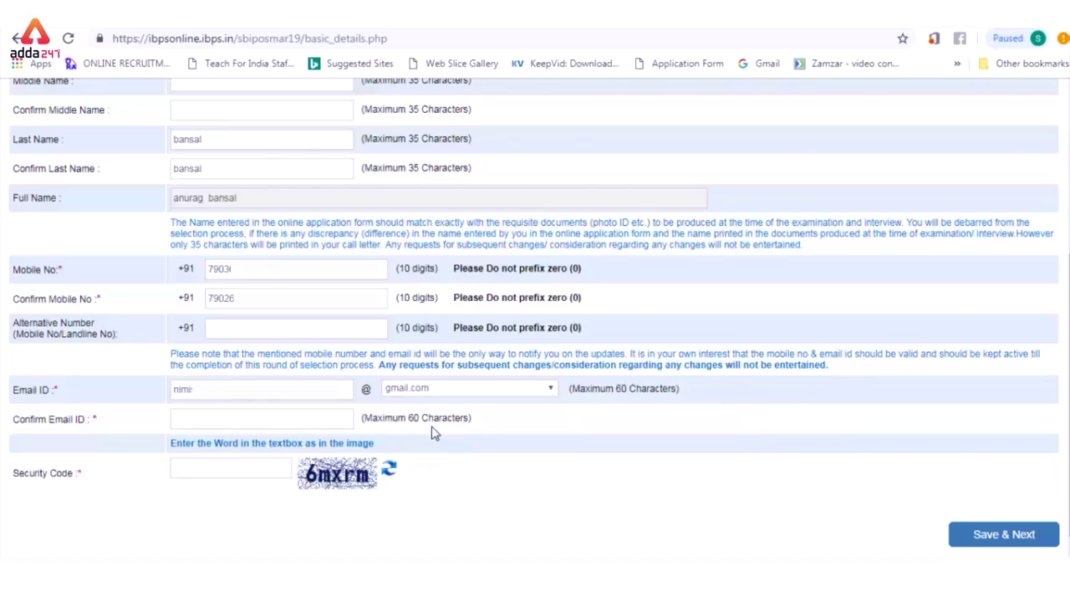
click(299, 418)
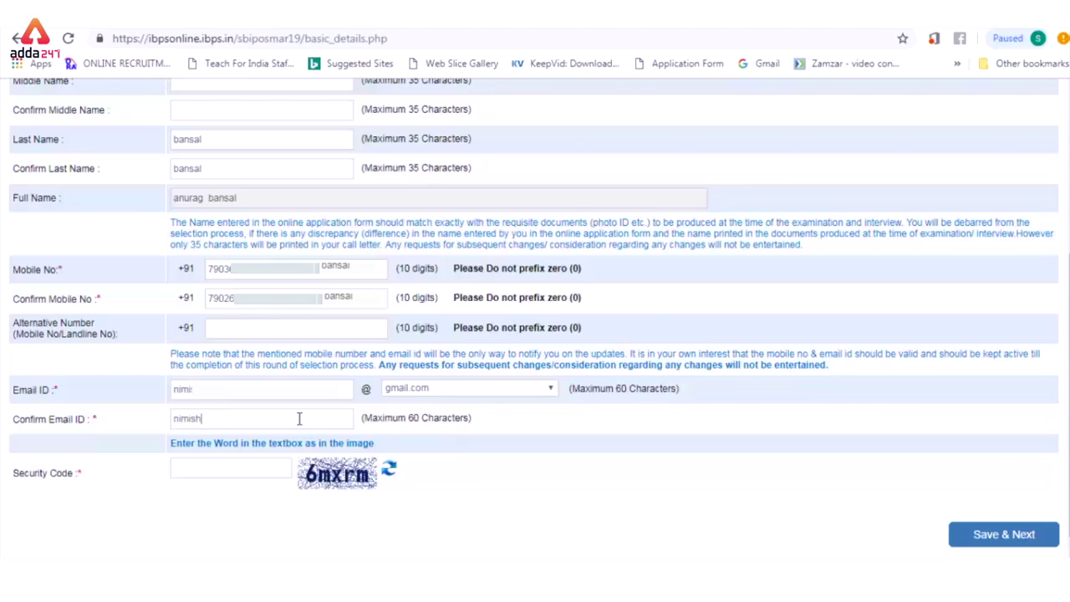
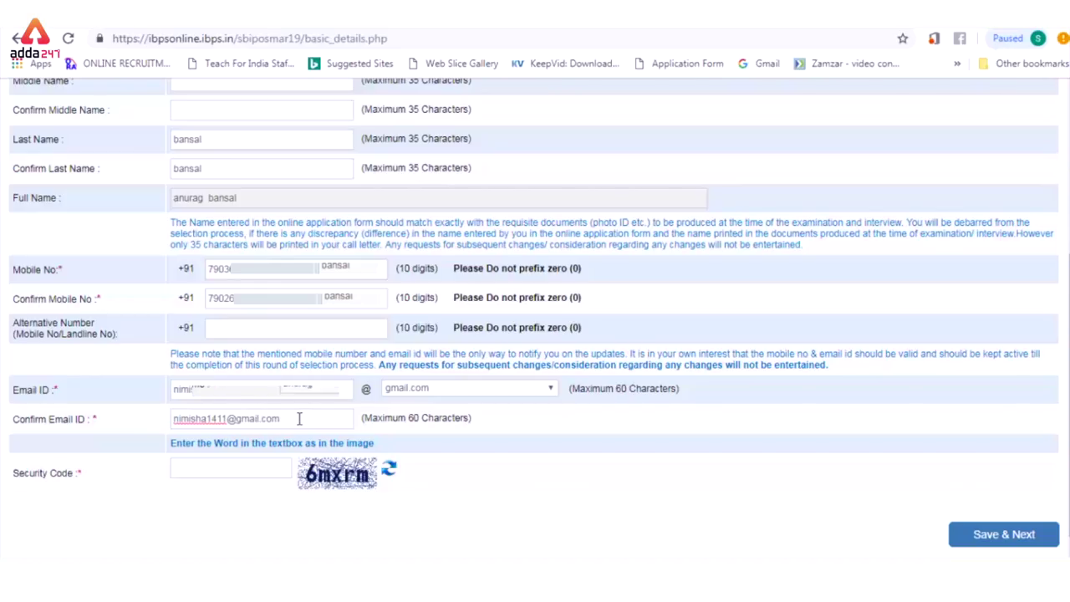
Step: Enter the security code, save the basic details after fixing the mobile mismatch, and confirm
click(242, 474)
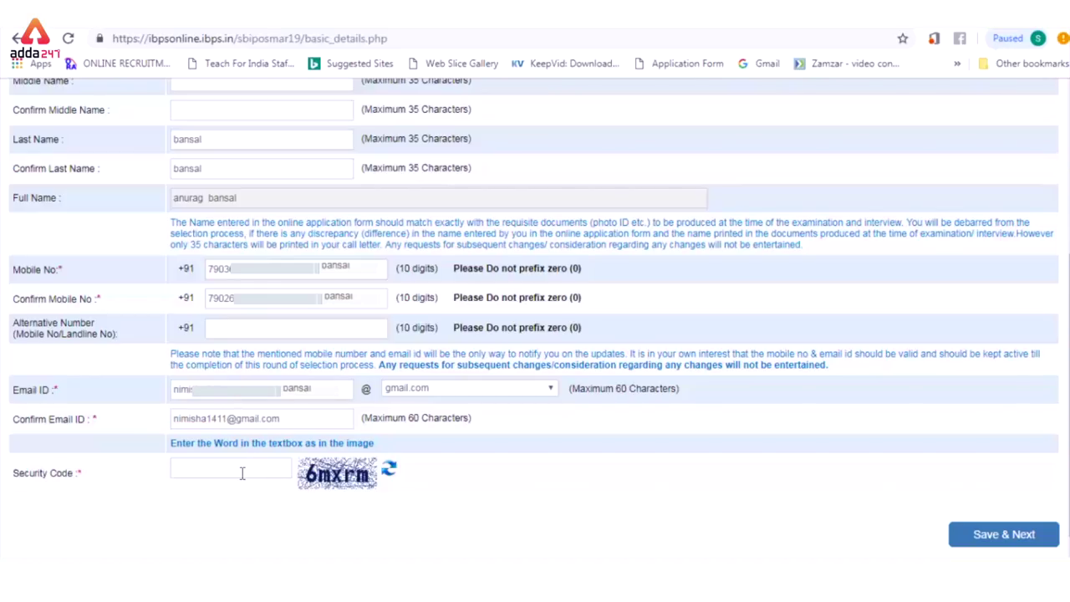
text(6mxrm)
click(984, 536)
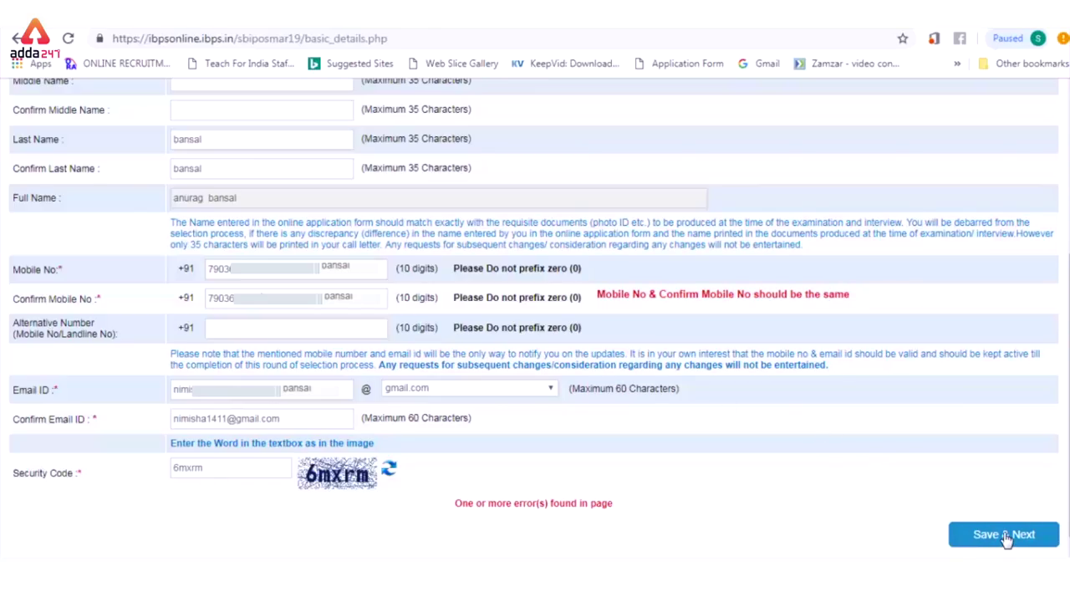
click(1005, 538)
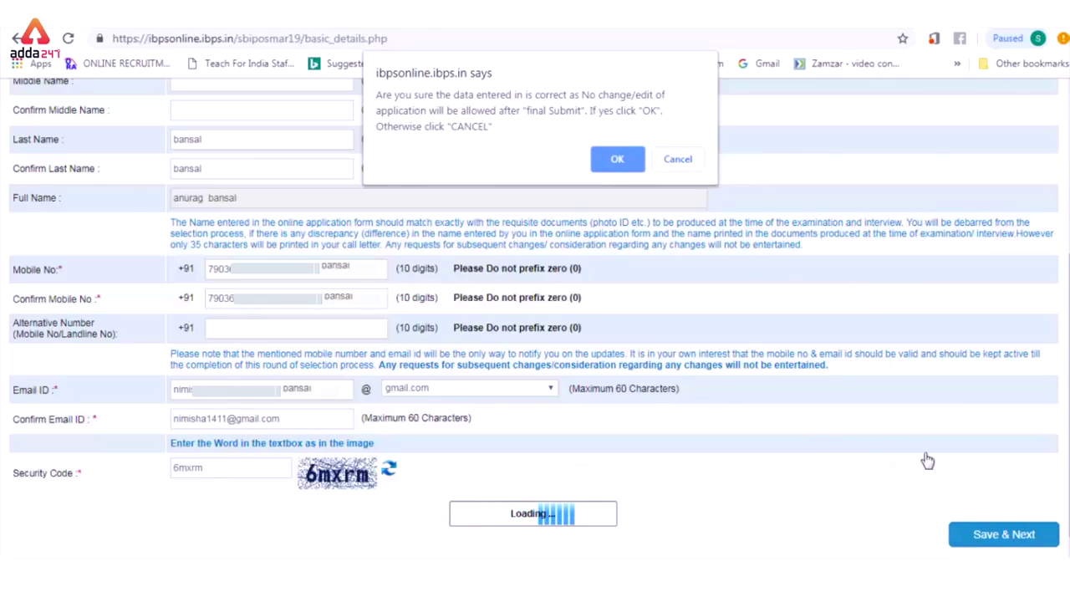
click(617, 161)
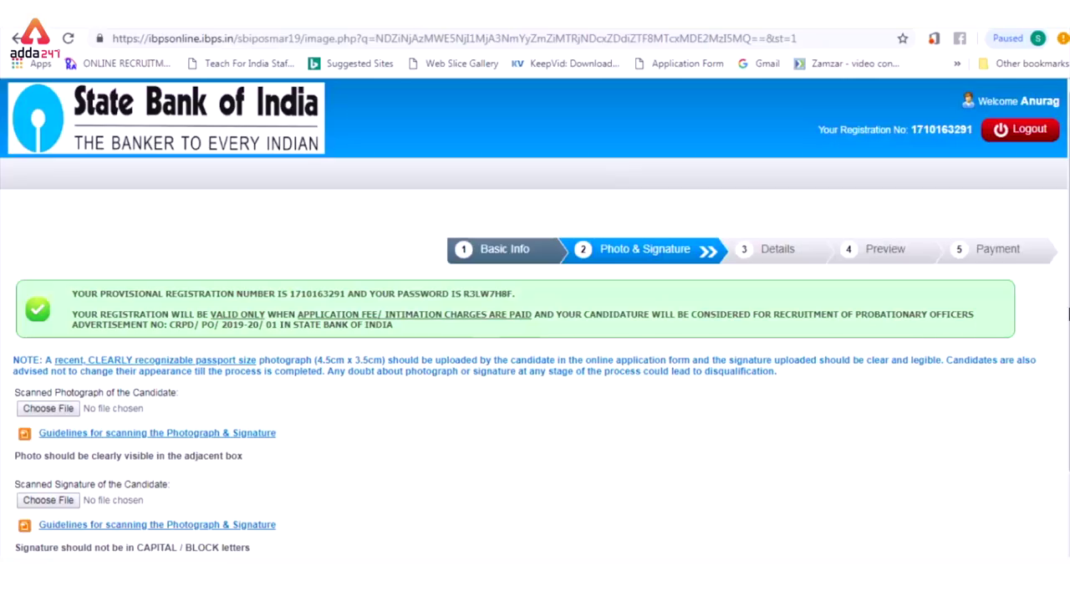
Step: Upload the Scanimage photograph from Desktop\Scan doc
scroll(857, 334, down, 3)
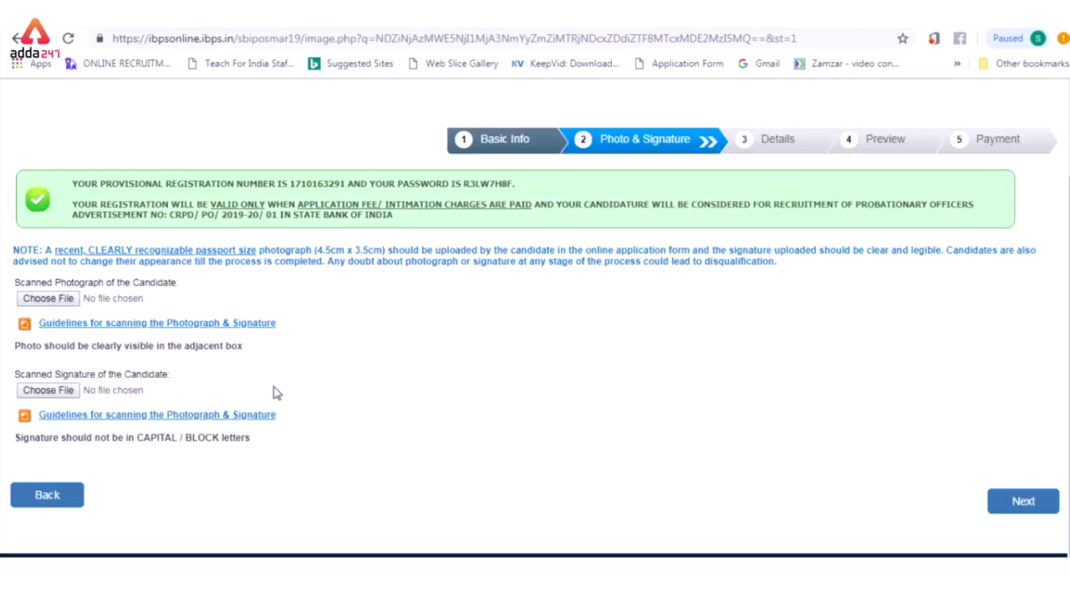
click(49, 298)
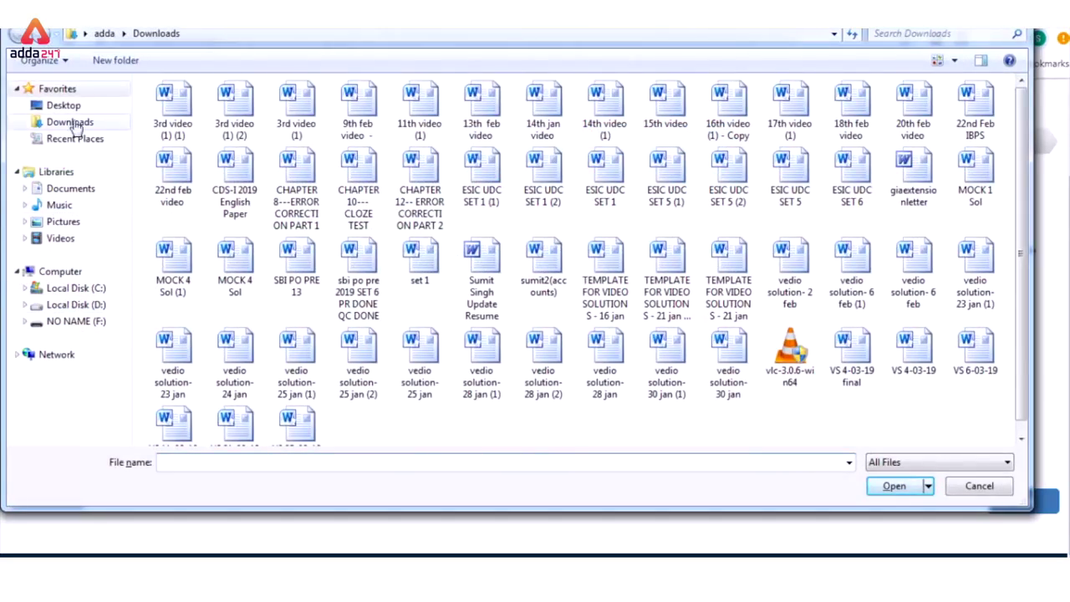
click(60, 105)
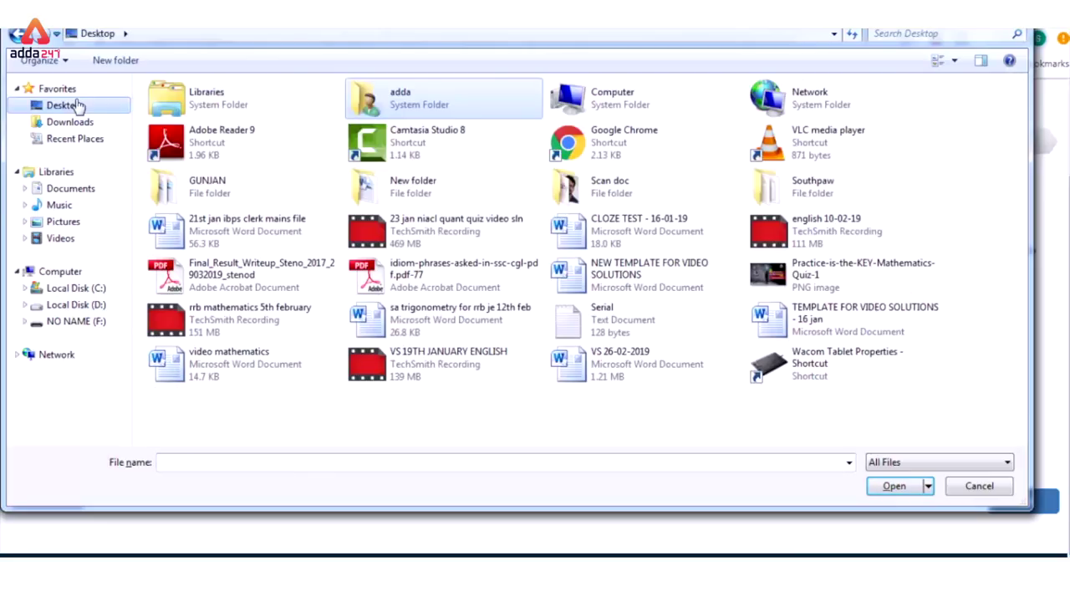
click(79, 125)
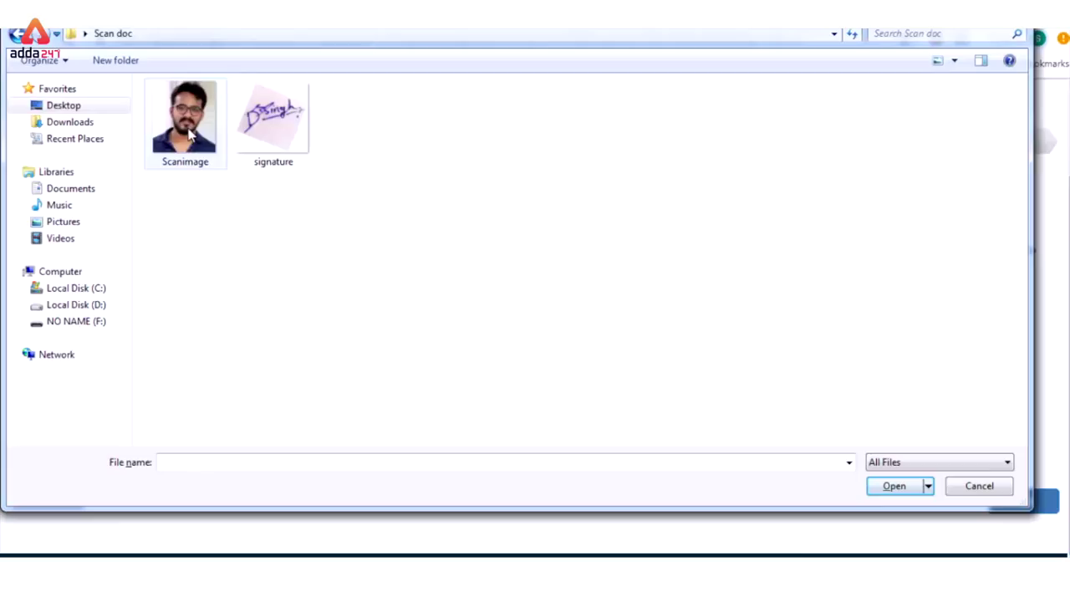
click(189, 129)
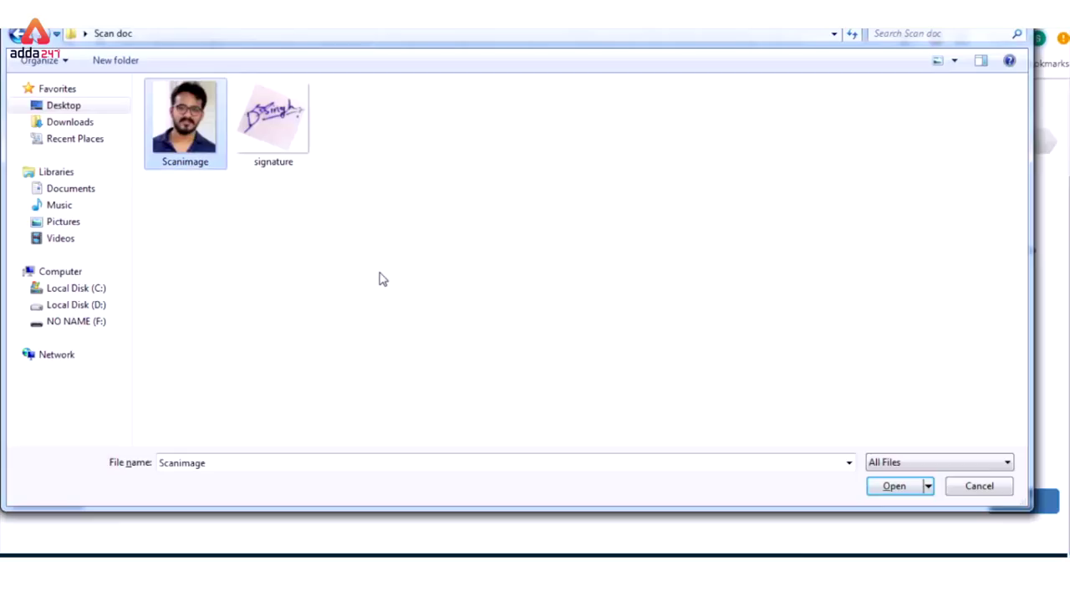
click(898, 487)
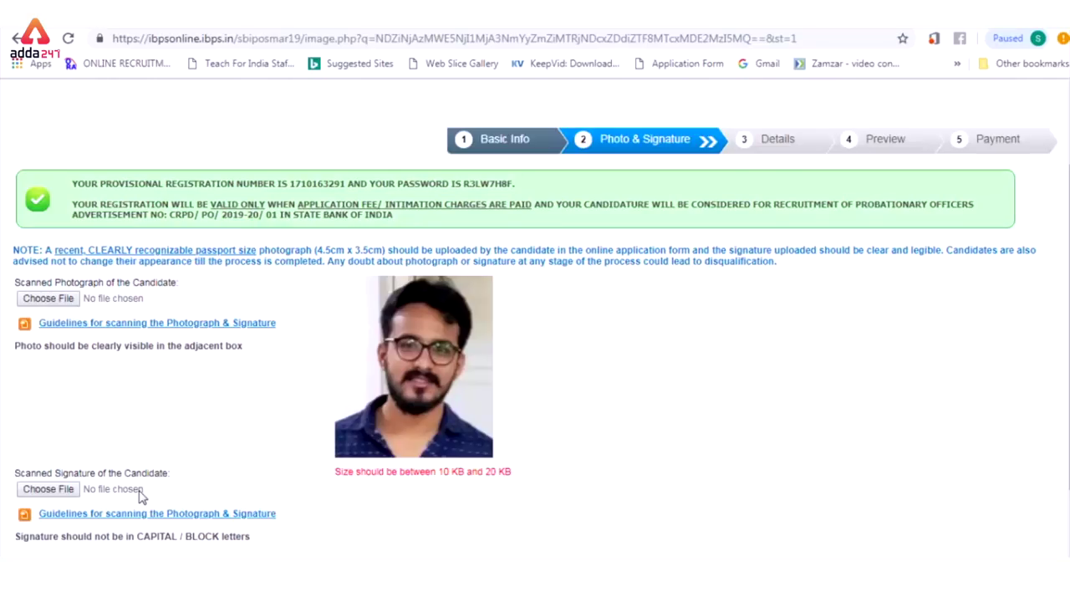
Step: Upload the signature image and proceed to the Details step
click(55, 493)
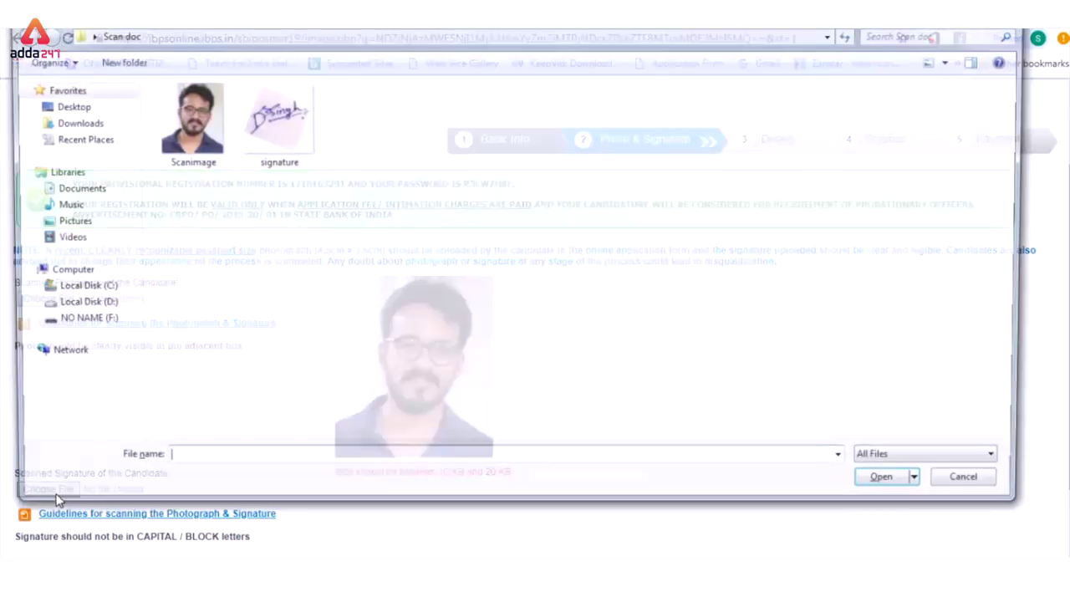
click(273, 117)
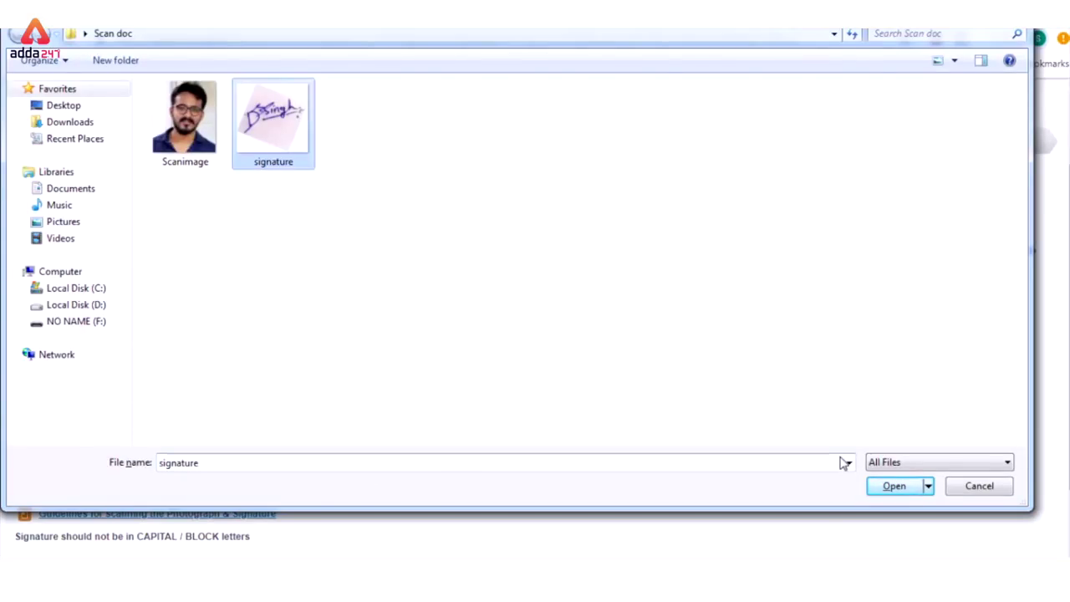
click(894, 488)
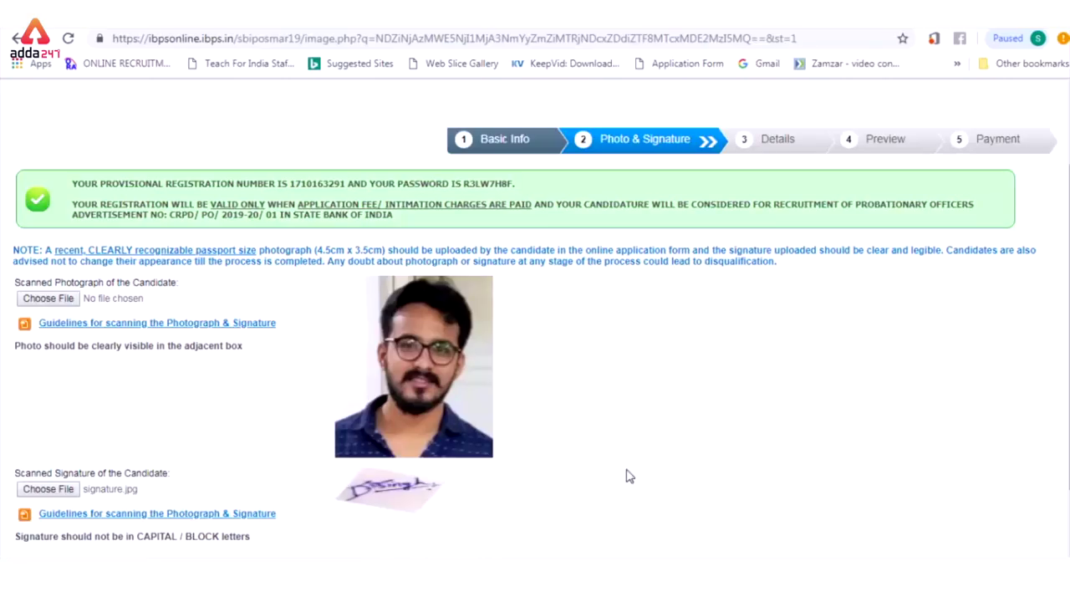
scroll(1011, 435, down, 2)
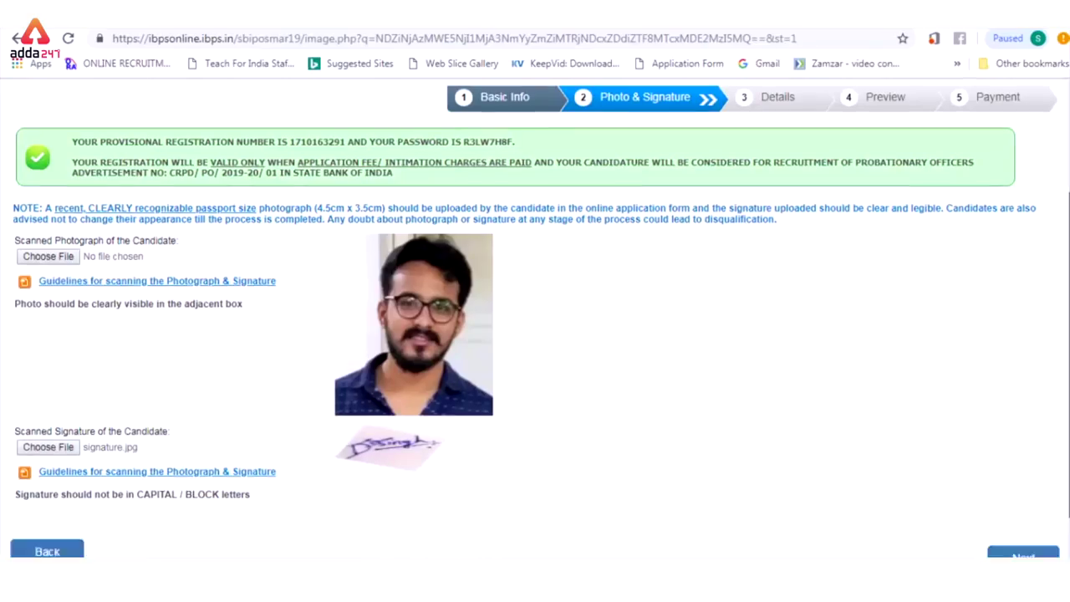
click(1020, 504)
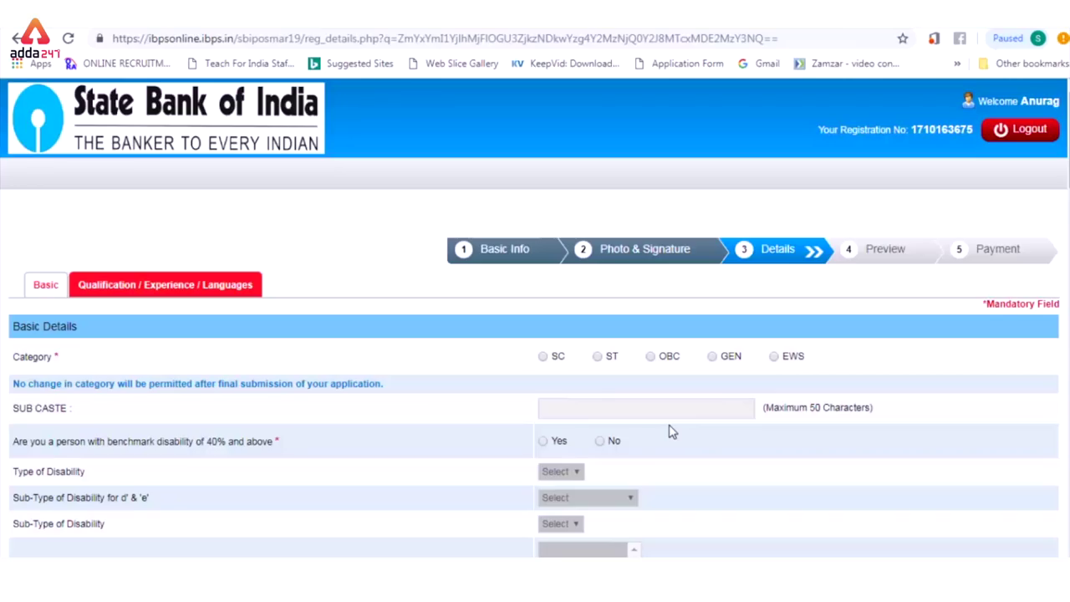
Step: Set Category to GEN, acknowledge the warning, and answer No to benchmark disability
click(711, 362)
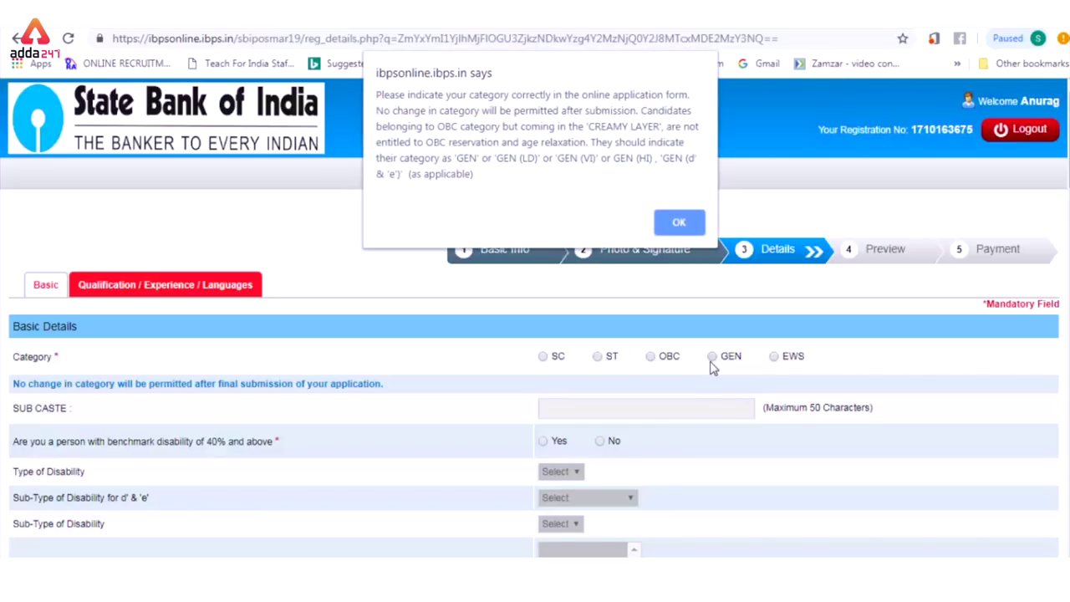
click(679, 223)
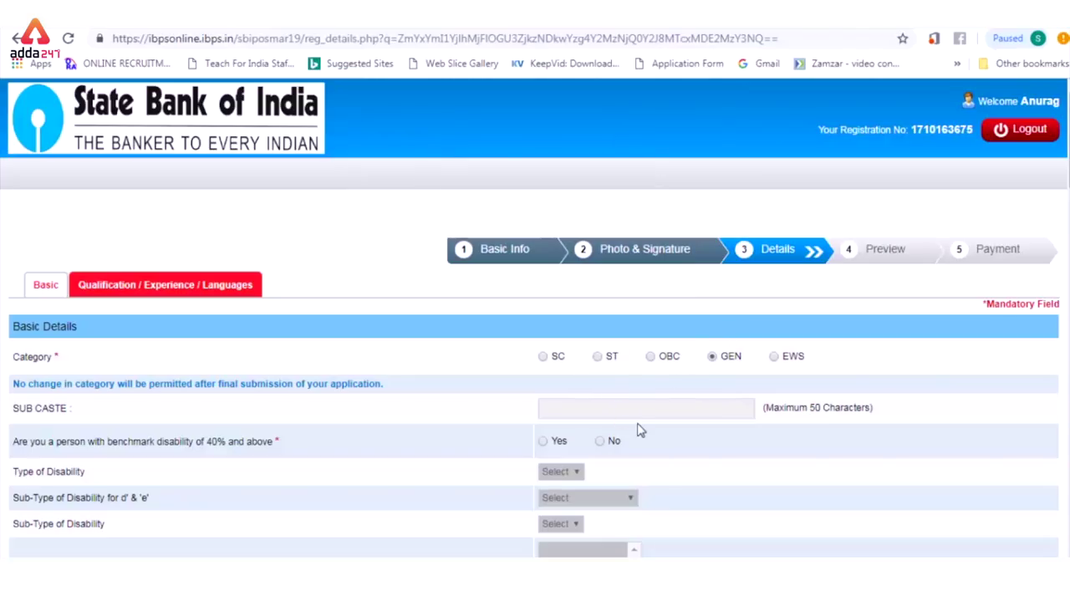
click(601, 443)
scroll(535, 317, down, 3)
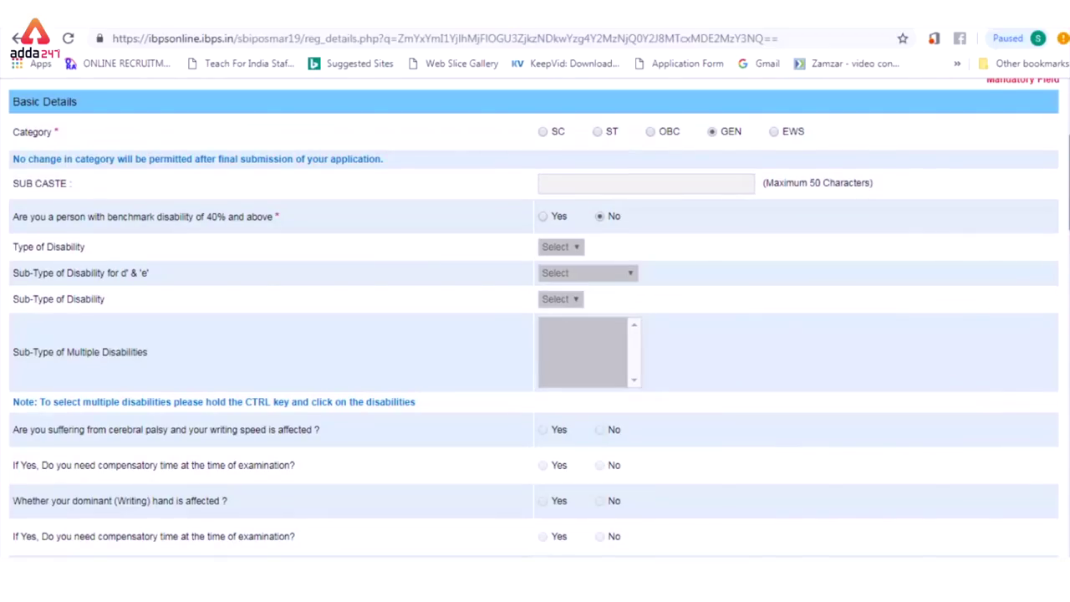
scroll(535, 317, down, 3)
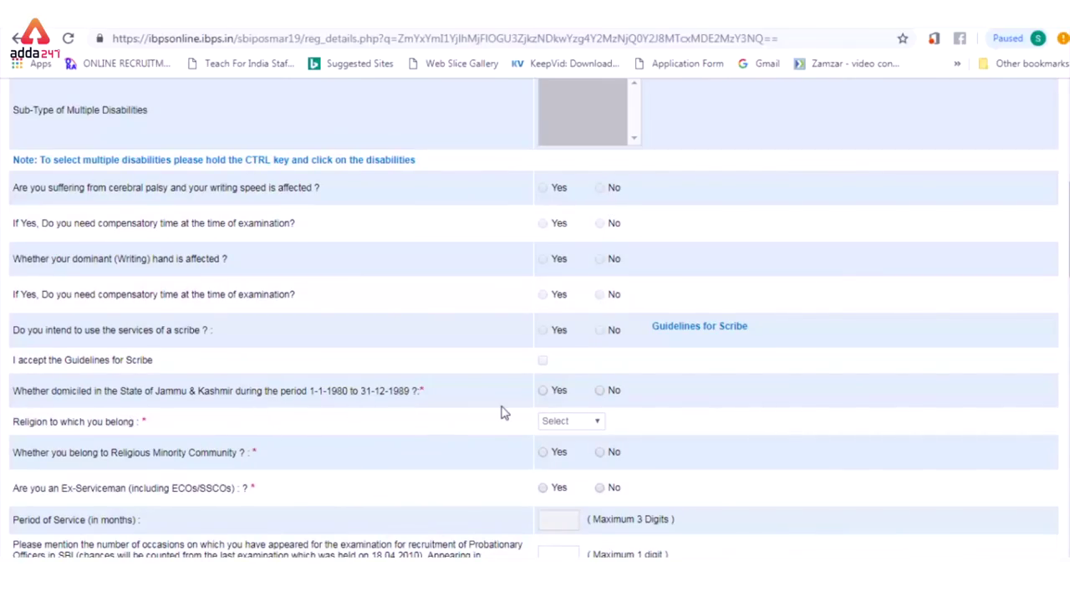
Step: Answer No to J&K domicile and CIBIL default, and set religion to Hindu
click(601, 391)
click(595, 422)
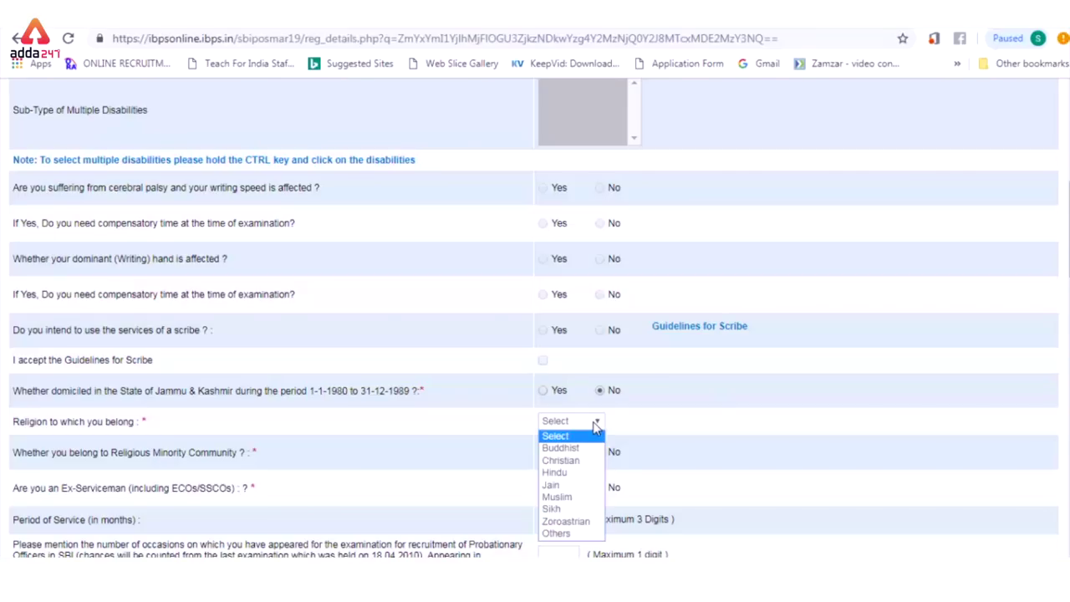
click(568, 473)
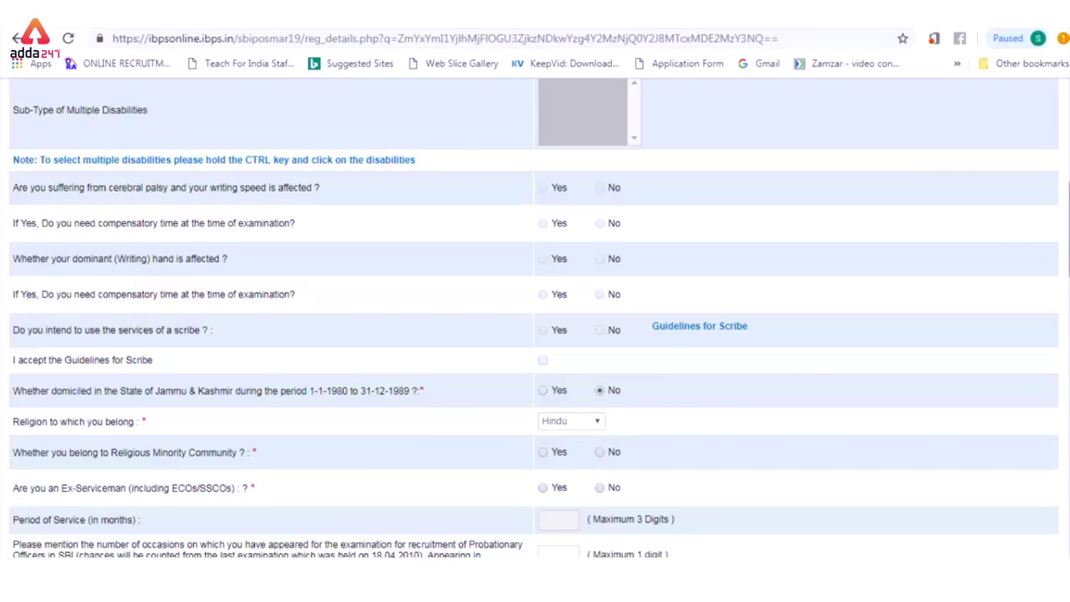
scroll(986, 246, down, 3)
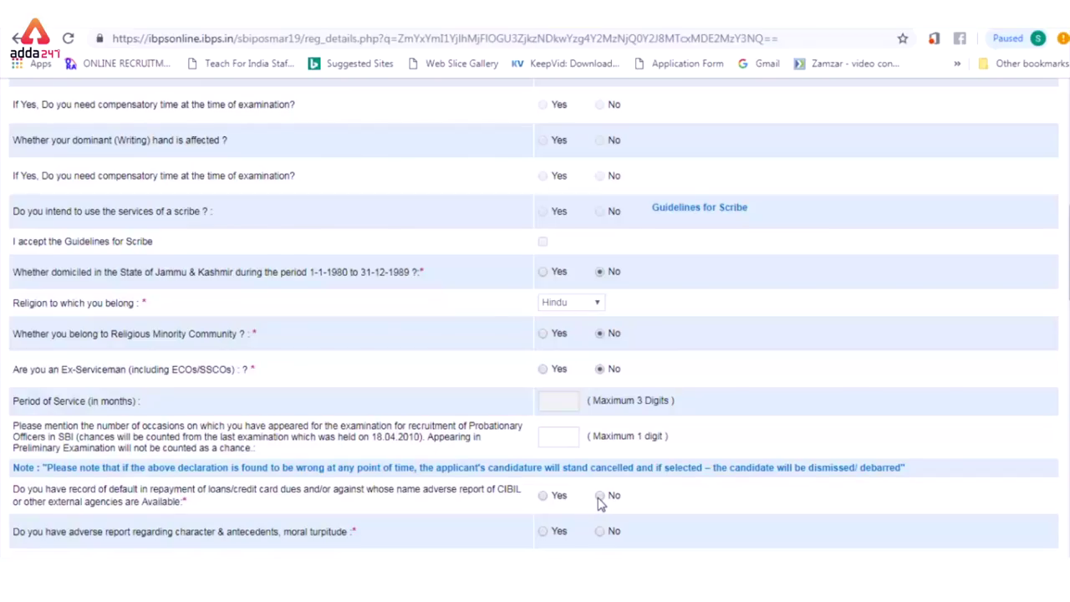
click(599, 496)
scroll(953, 301, down, 1)
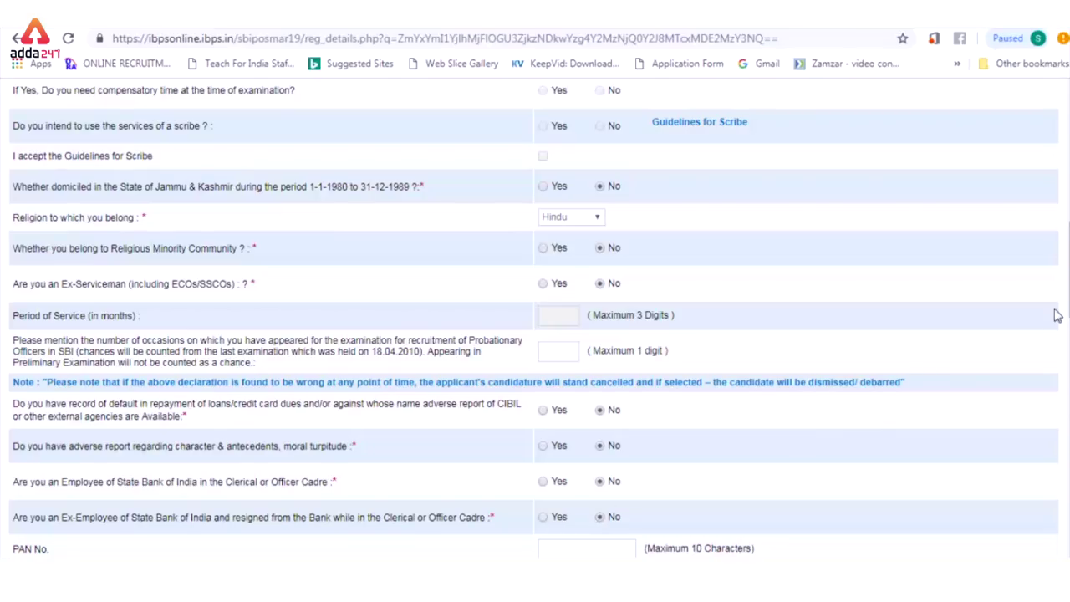
scroll(1066, 316, down, 2)
scroll(1066, 316, down, 1)
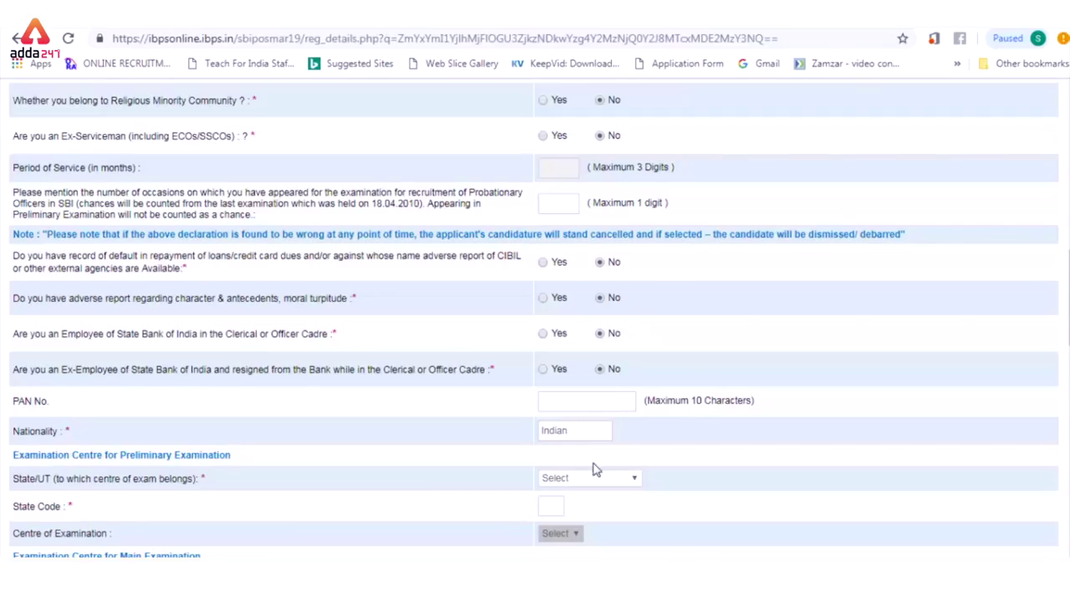
Step: Set the preliminary exam centre to Mathura, Uttar Pradesh
click(632, 480)
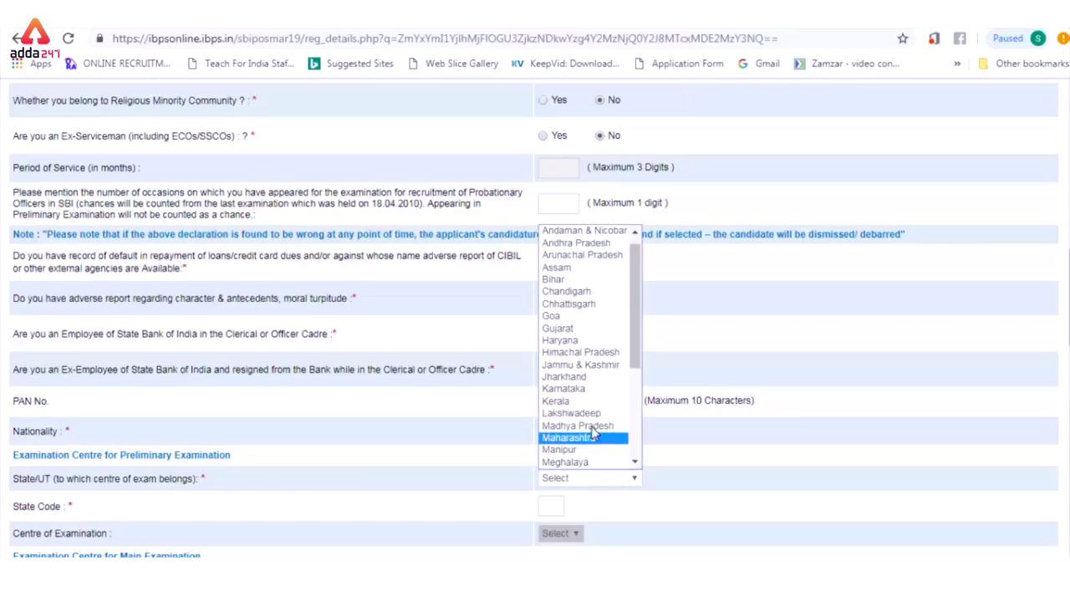
drag(635, 368, 632, 483)
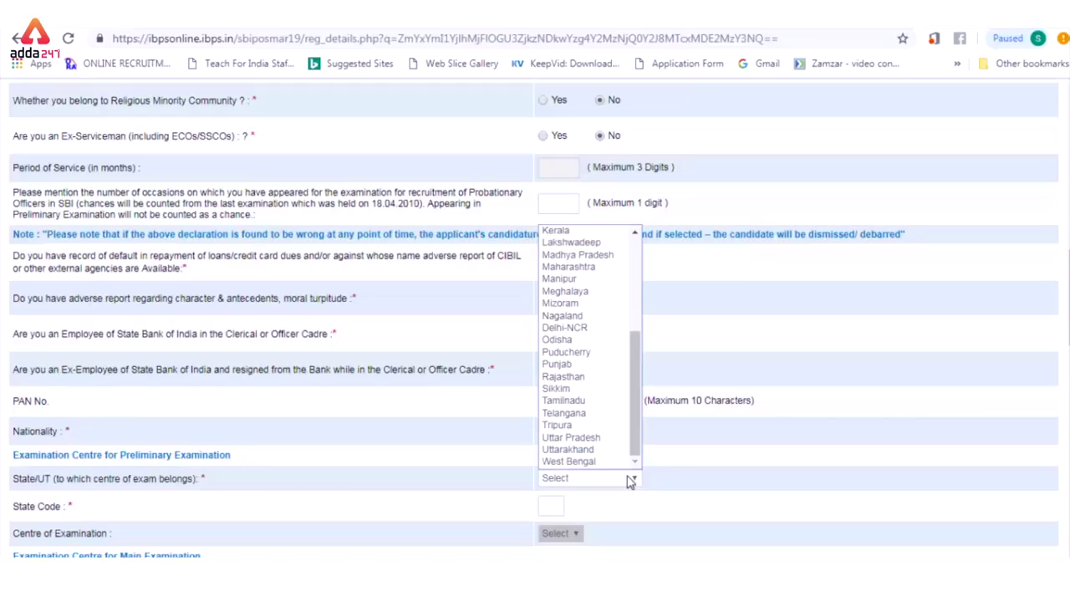
click(599, 437)
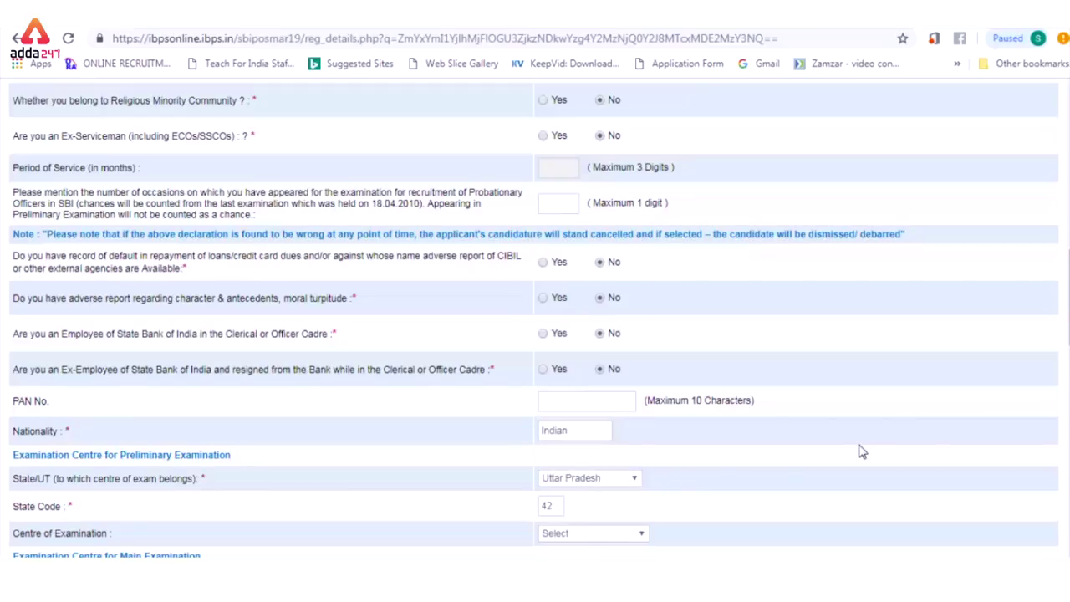
scroll(1063, 317, down, 1)
scroll(961, 351, down, 1)
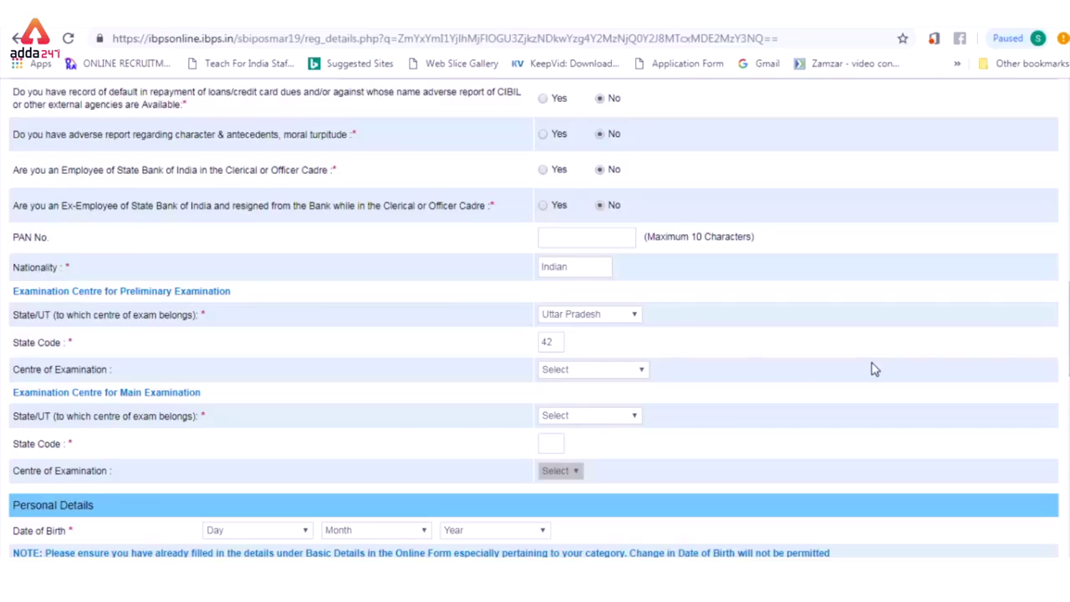
click(642, 370)
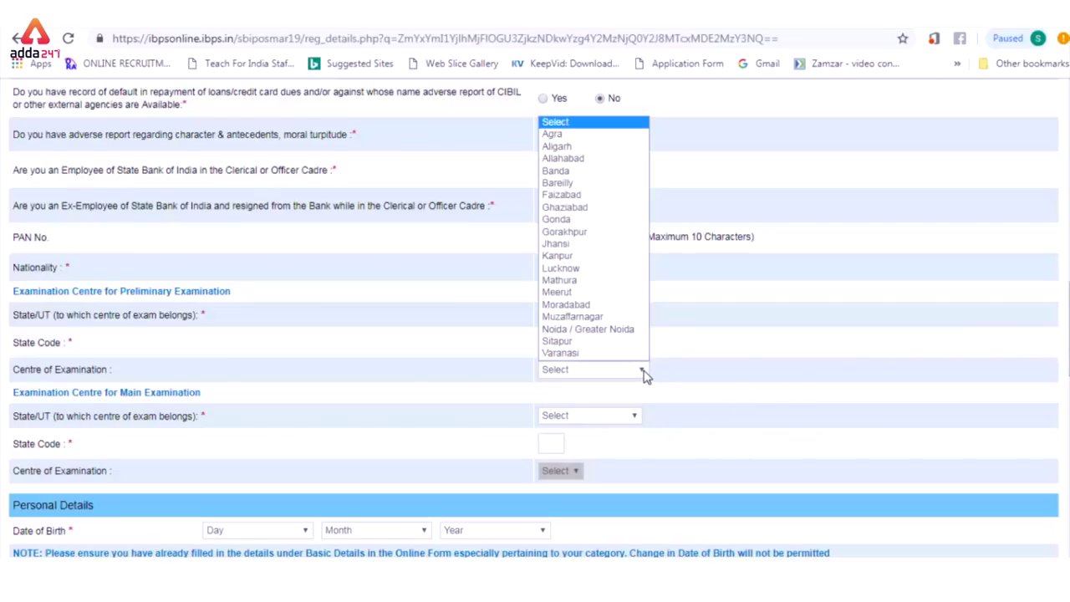
click(592, 281)
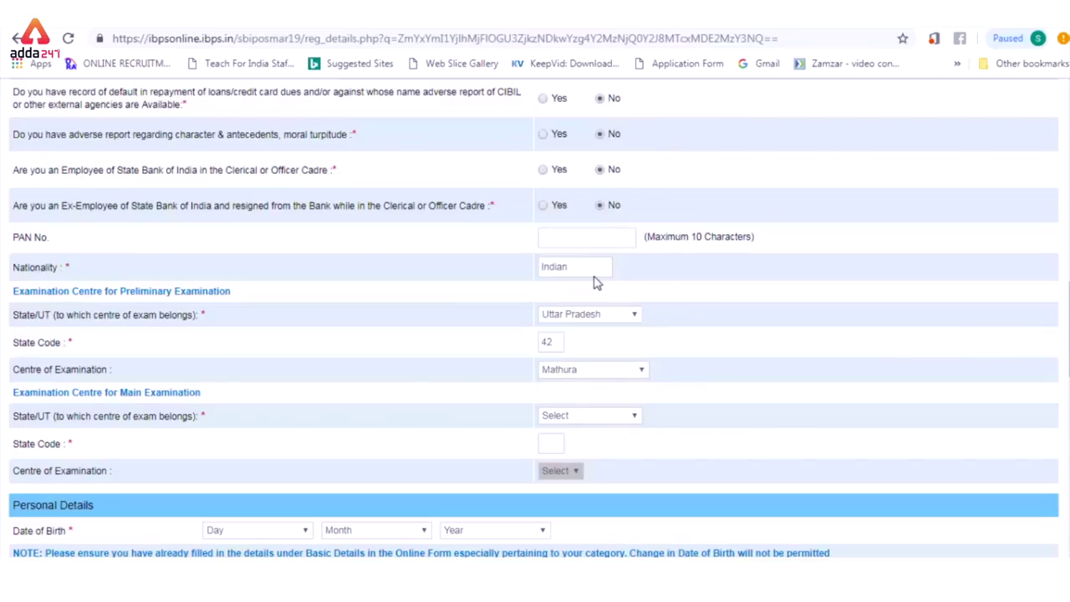
Step: Set the main exam centre to Agra, Uttar Pradesh
click(600, 416)
drag(636, 272, 630, 368)
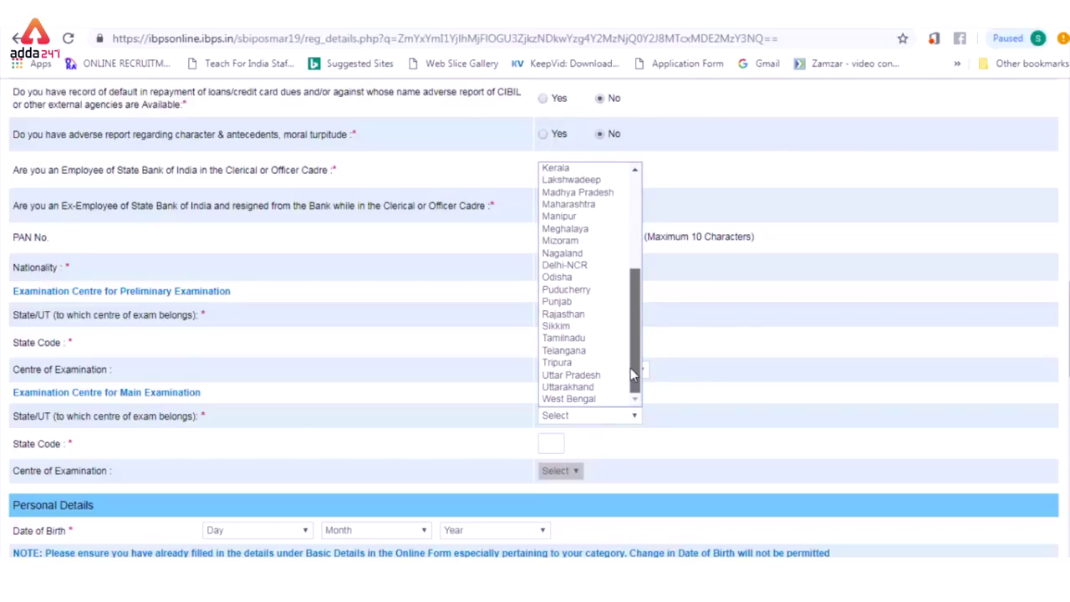
click(586, 367)
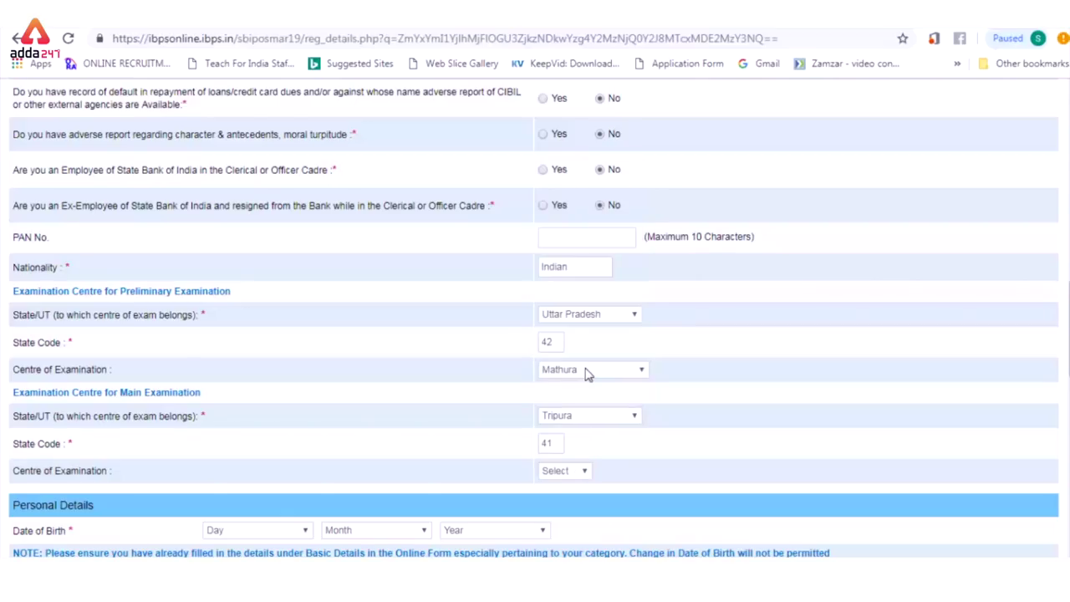
click(626, 417)
scroll(628, 385, down, 1)
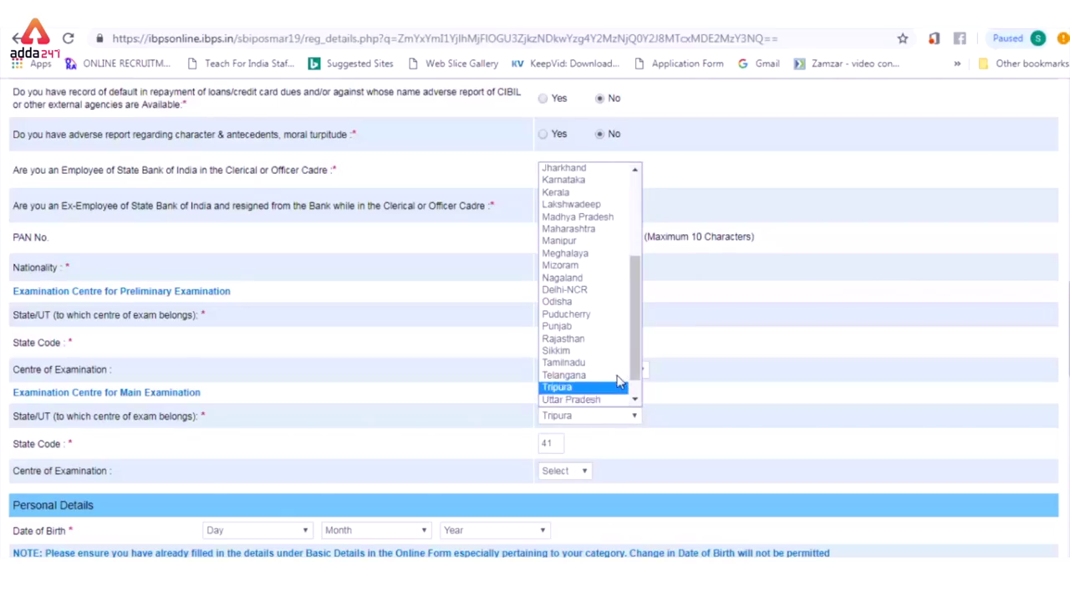
click(609, 400)
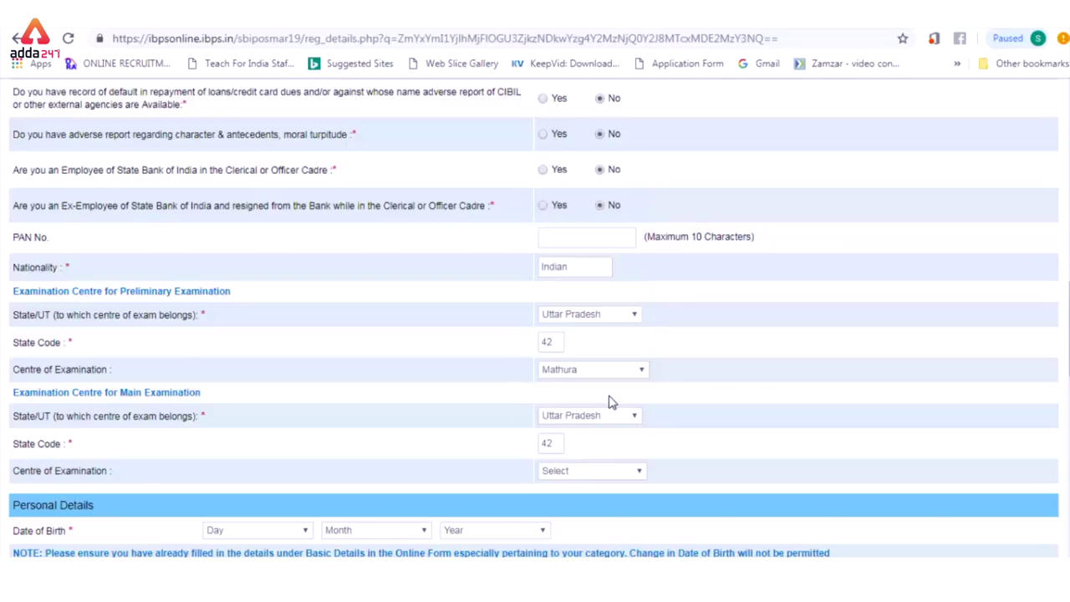
click(627, 473)
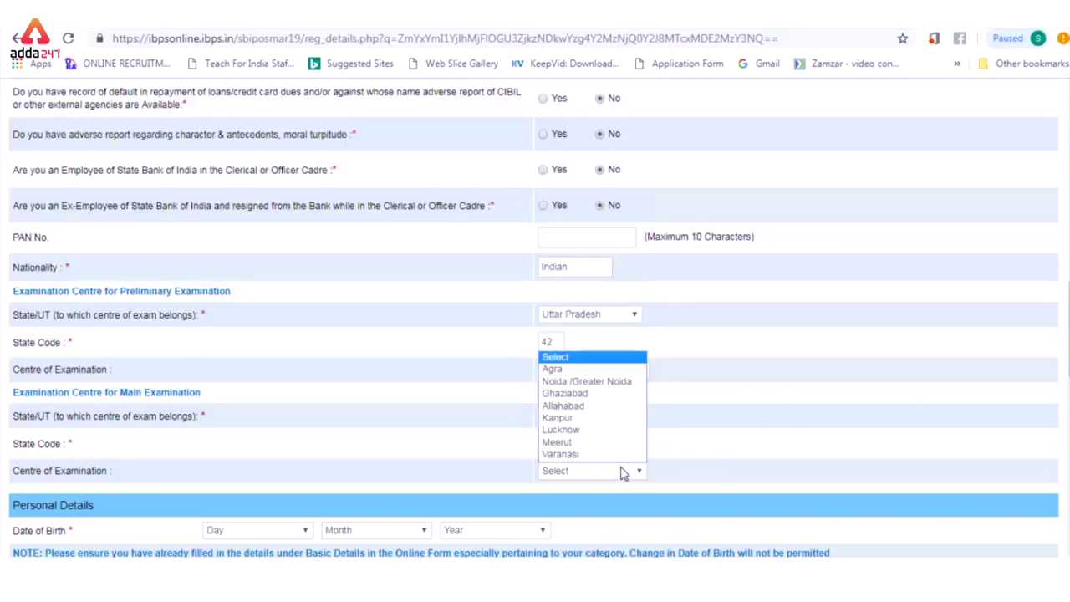
key(Up)
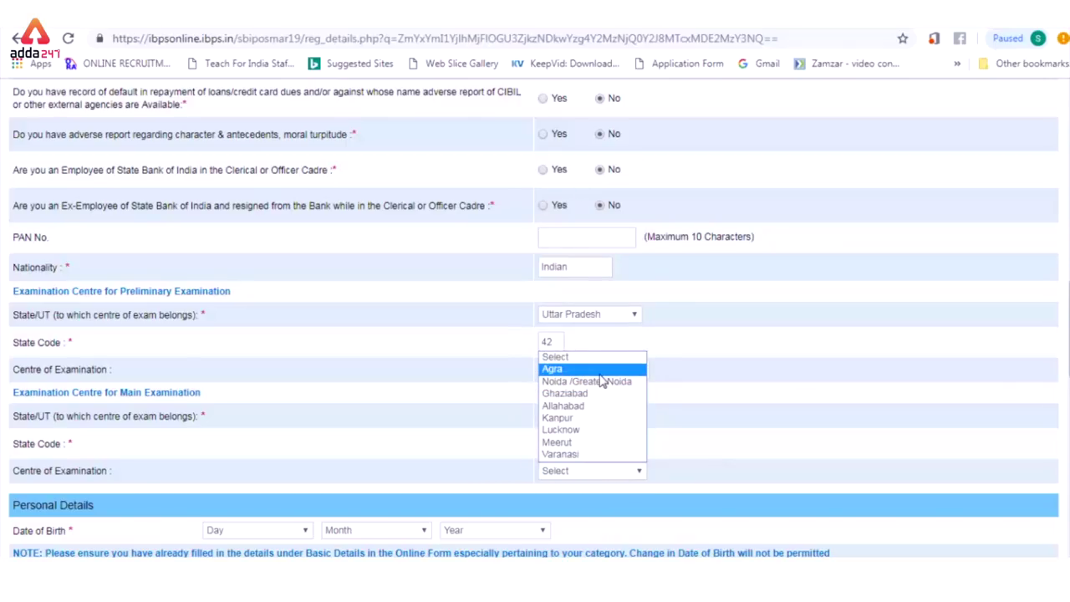
key(Return)
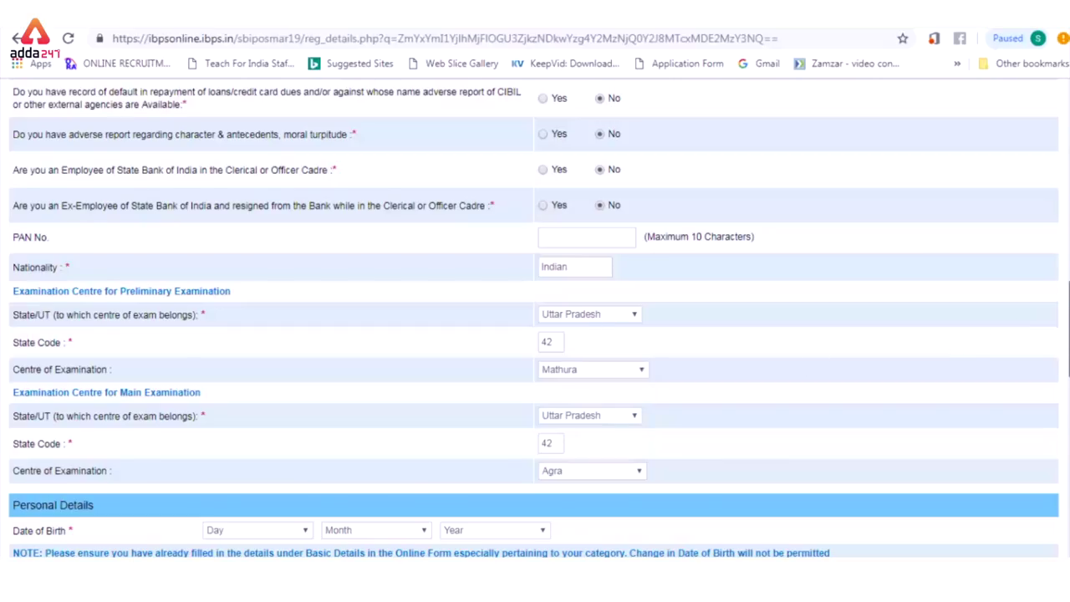
scroll(536, 318, down, 5)
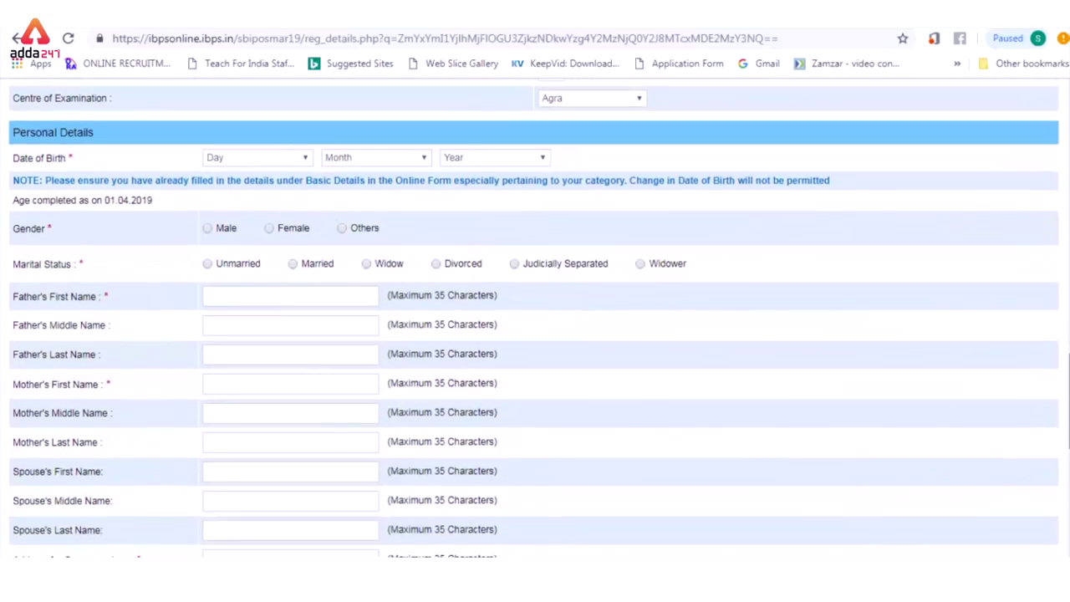
Step: Set the date of birth to 01 June 1994
click(301, 165)
click(288, 186)
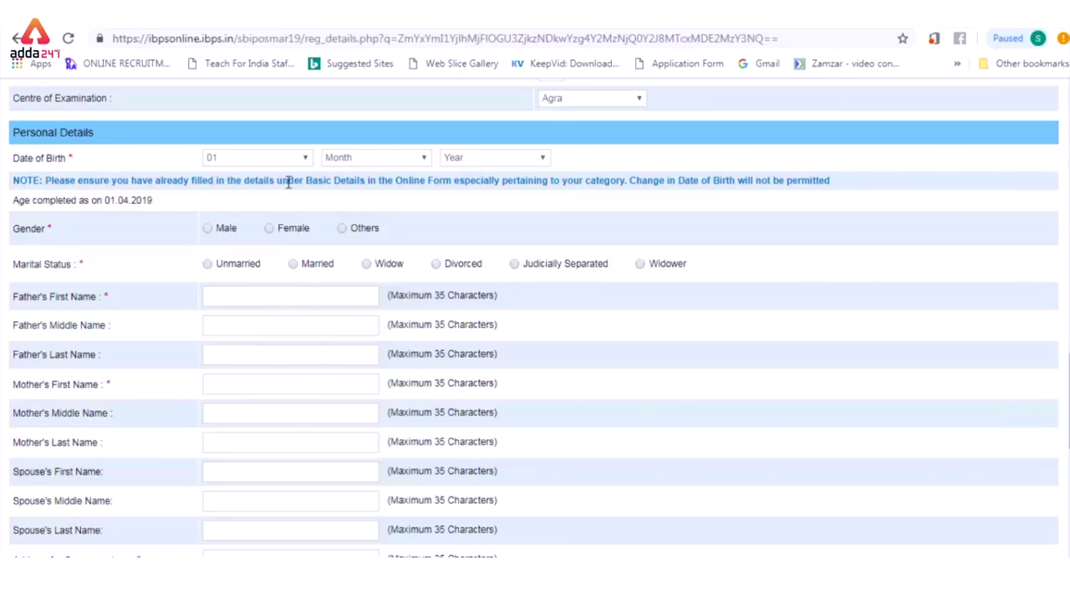
click(364, 163)
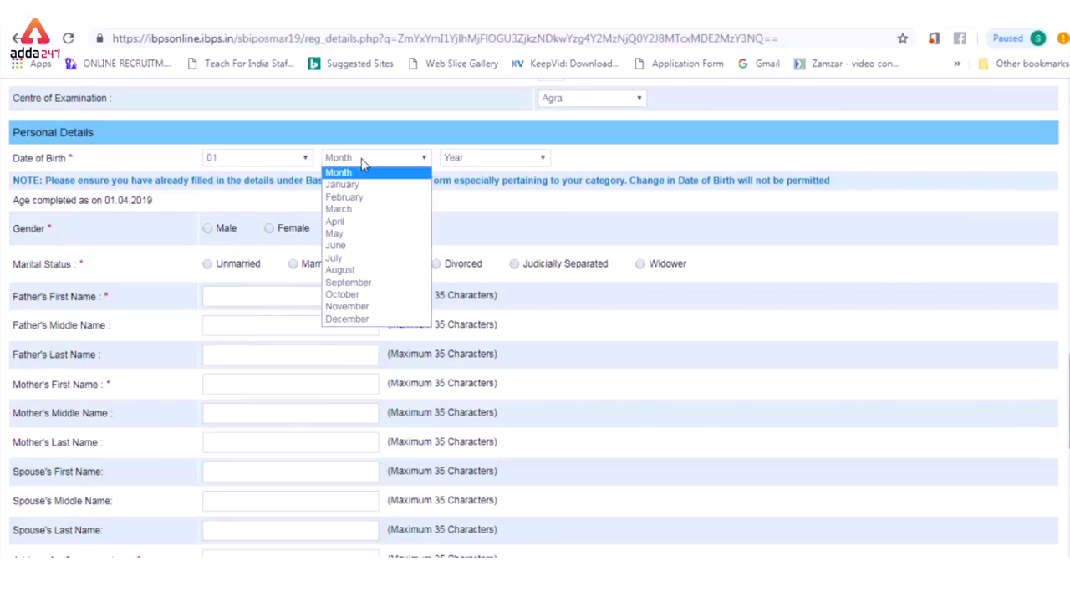
click(350, 247)
click(491, 159)
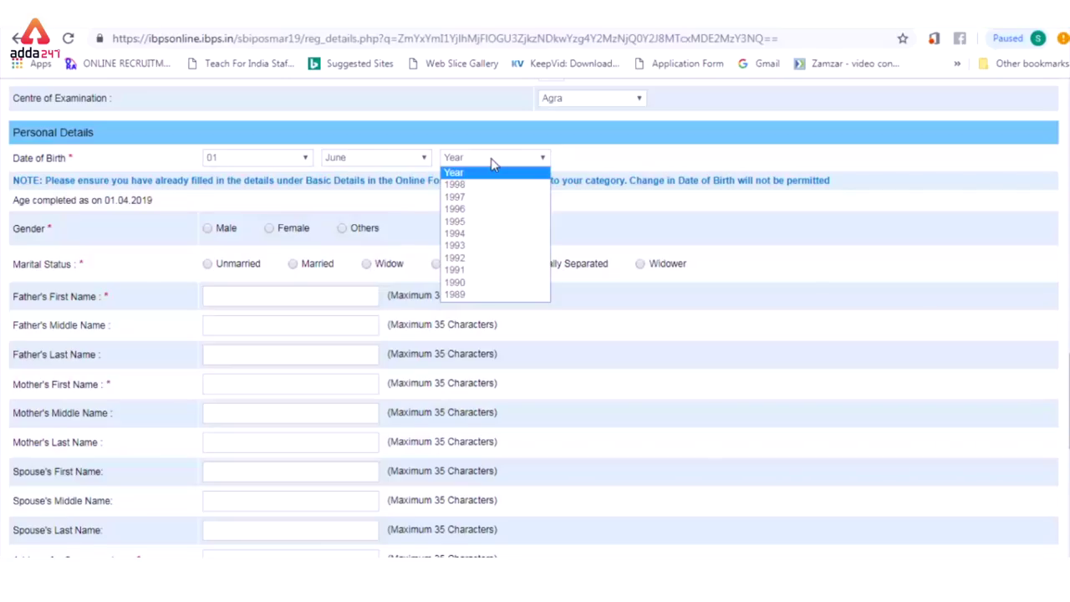
click(474, 236)
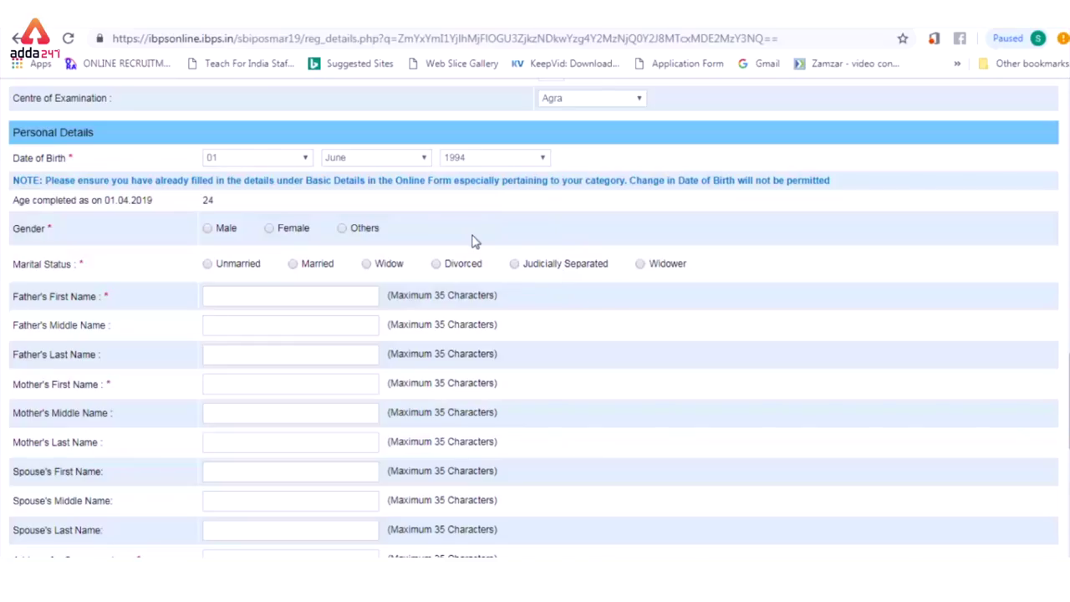
Step: Set gender to Female and enter the father's last name
click(268, 230)
click(228, 354)
text(bansal)
click(211, 387)
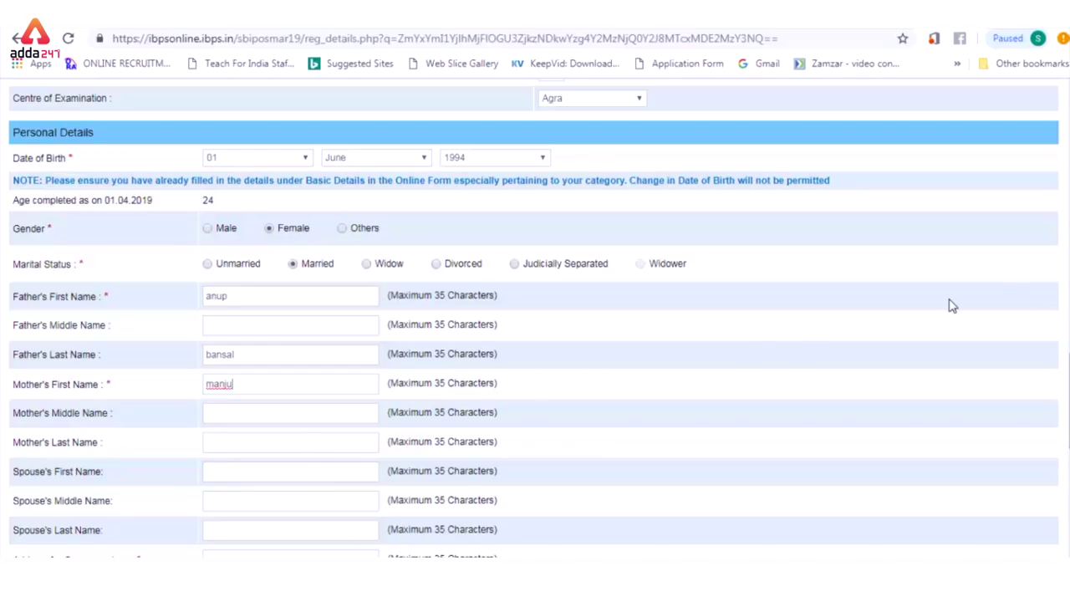
scroll(736, 416, down, 2)
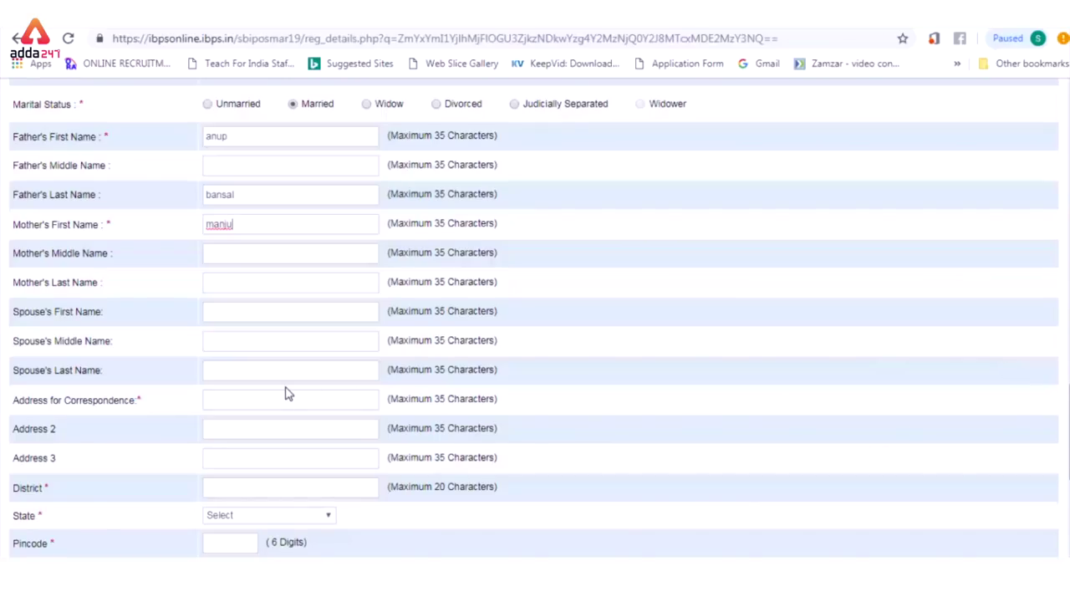
Step: Enter the correspondence address with its district, state UTTAR PRADESH and pincode
click(279, 403)
text(xyz north en)
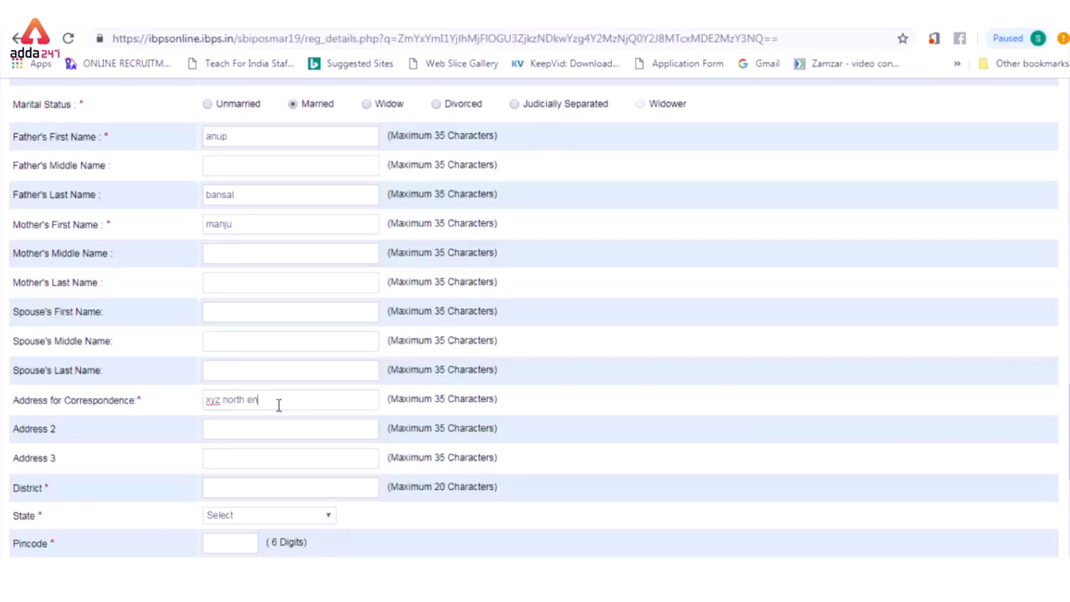
text(clave)
click(225, 487)
text(mathura)
click(301, 518)
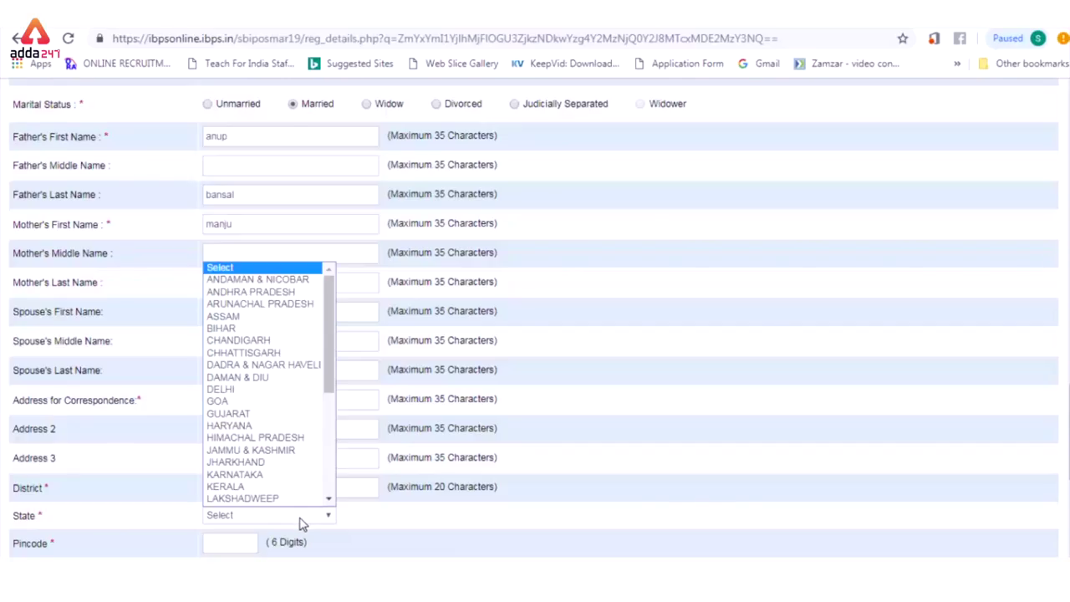
scroll(326, 459, down, 6)
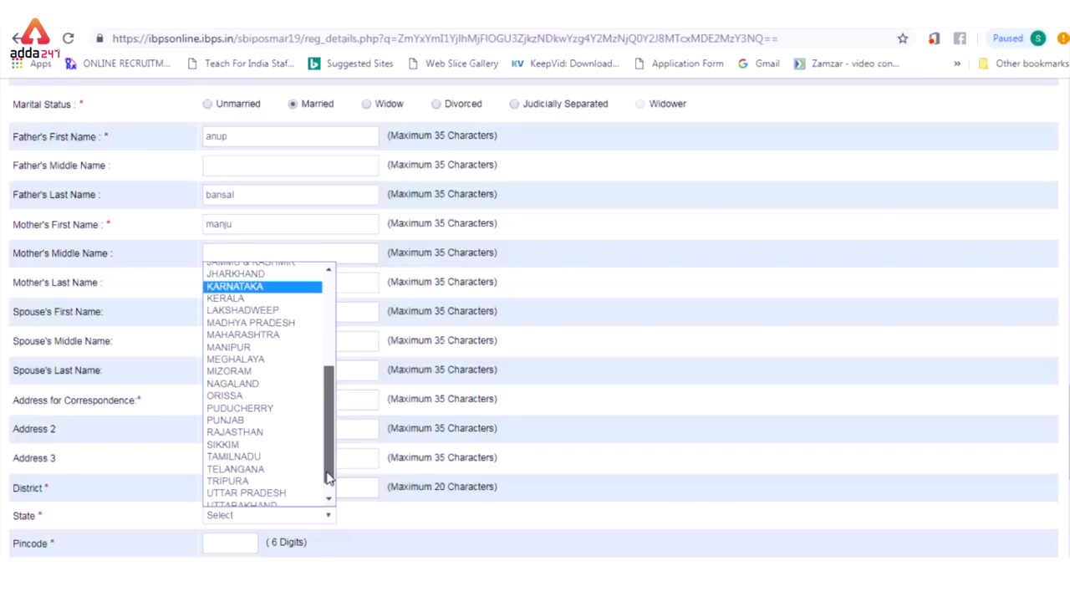
click(298, 475)
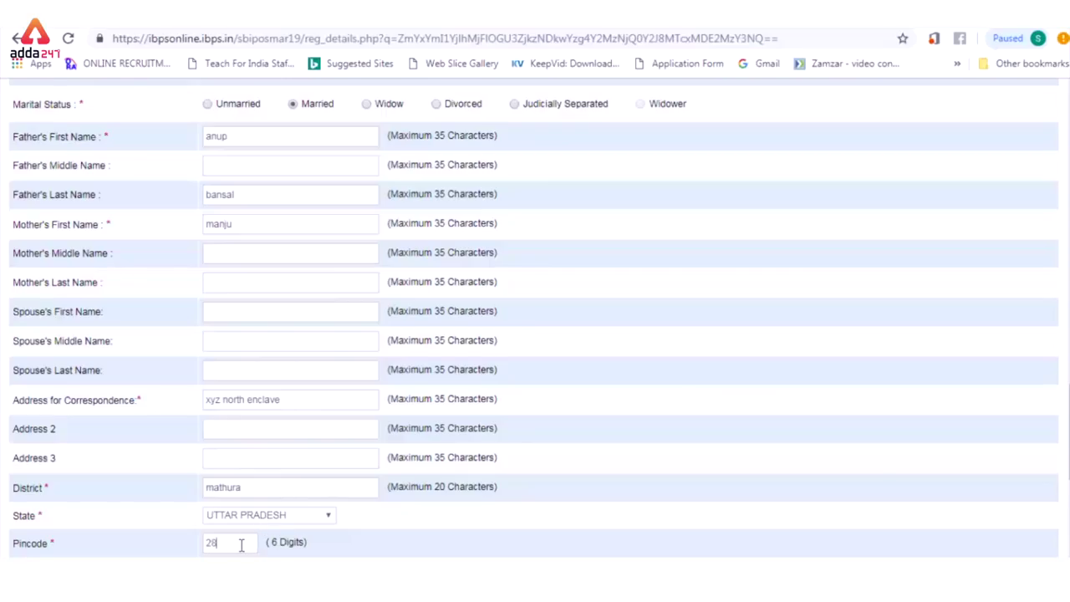
click(241, 545)
text(281001)
scroll(1052, 436, down, 3)
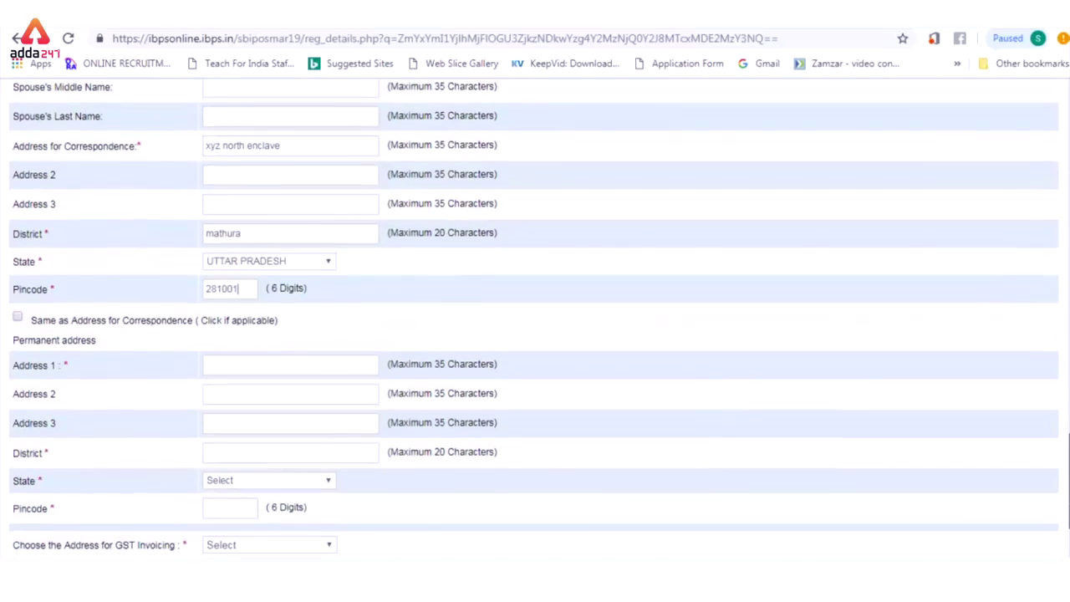
Step: Copy it as the permanent address and choose Communication Address for GST invoicing
click(17, 318)
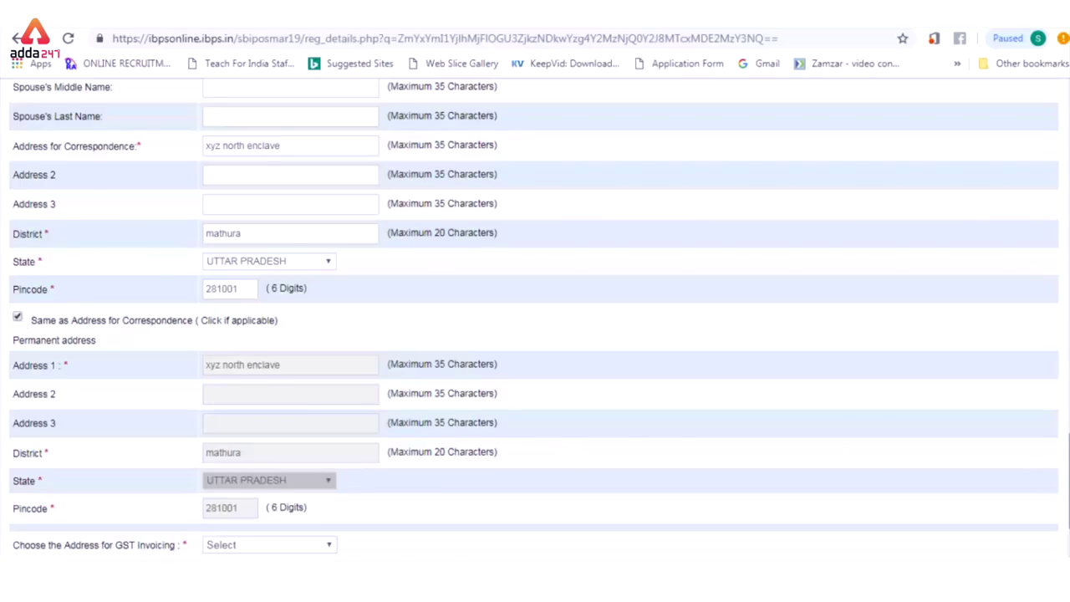
scroll(1062, 456, down, 2)
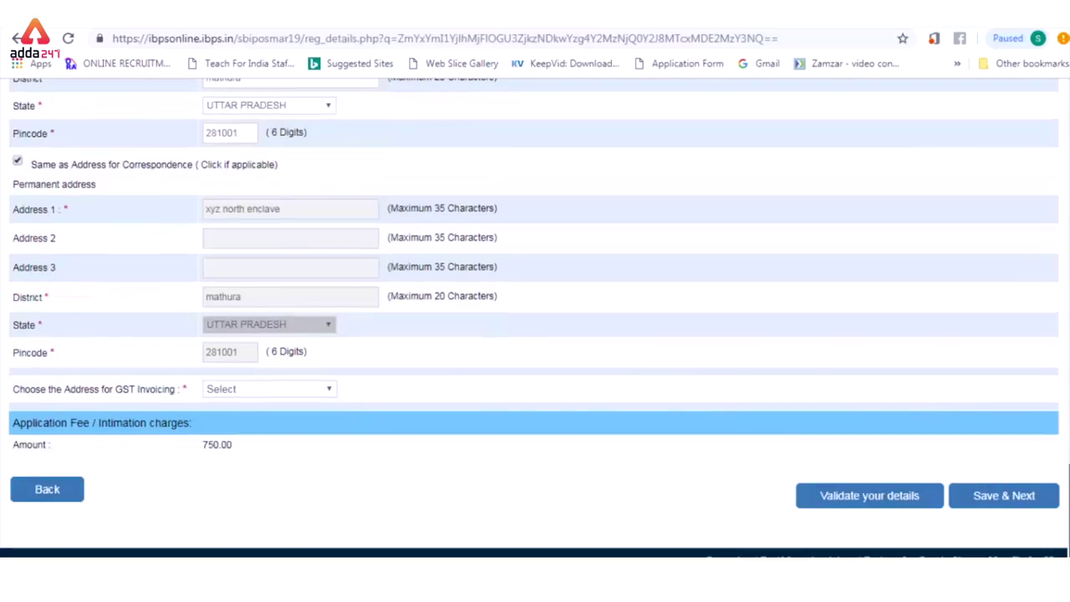
click(282, 393)
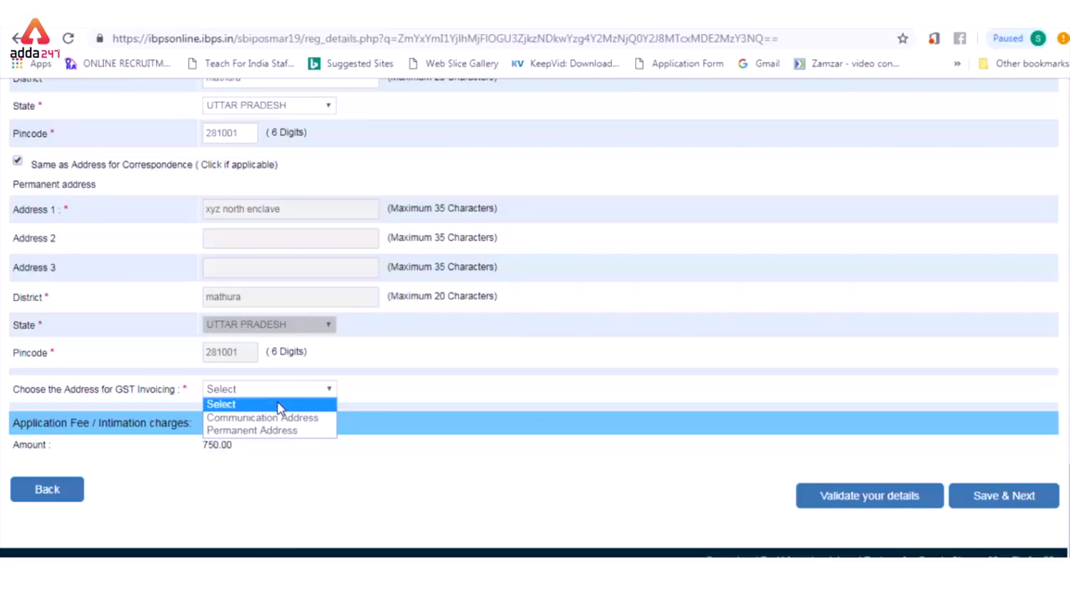
click(280, 418)
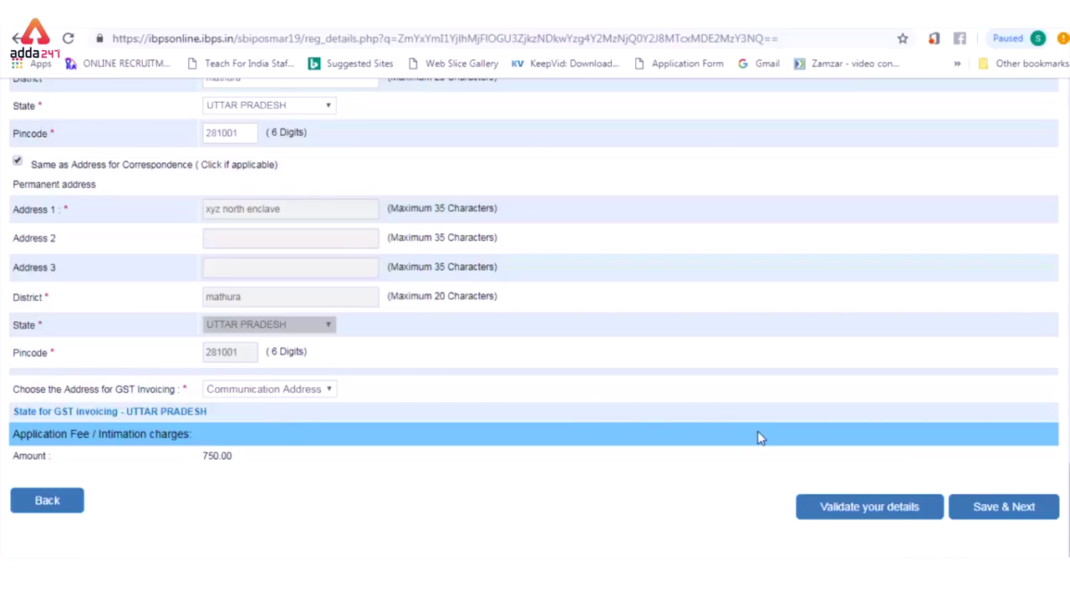
Step: Save the address page and record a passed Science graduation from GLA, mathura
click(1010, 506)
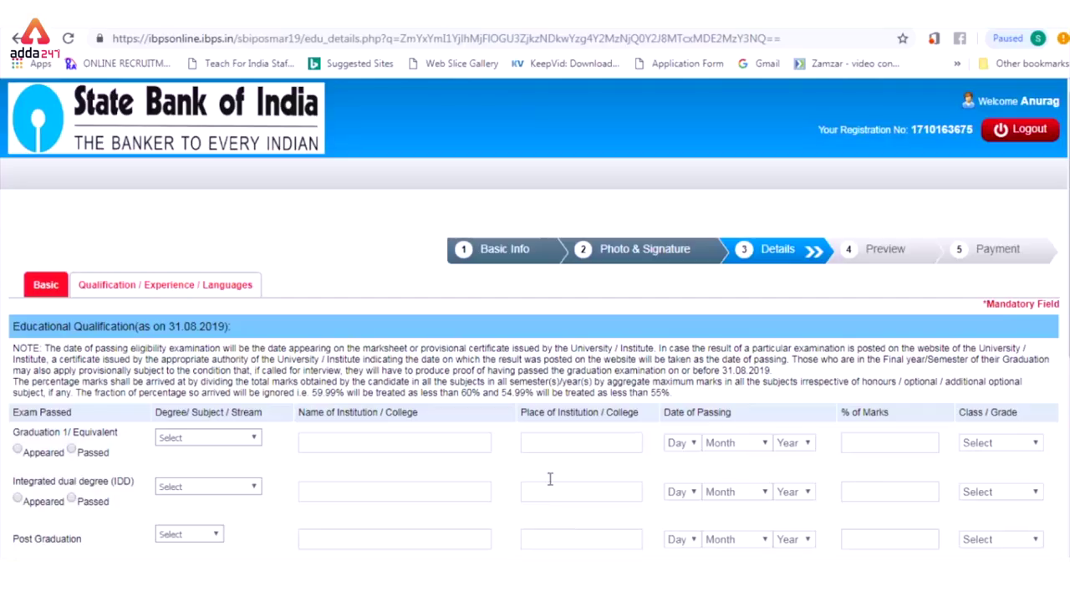
scroll(535, 335, down, 2)
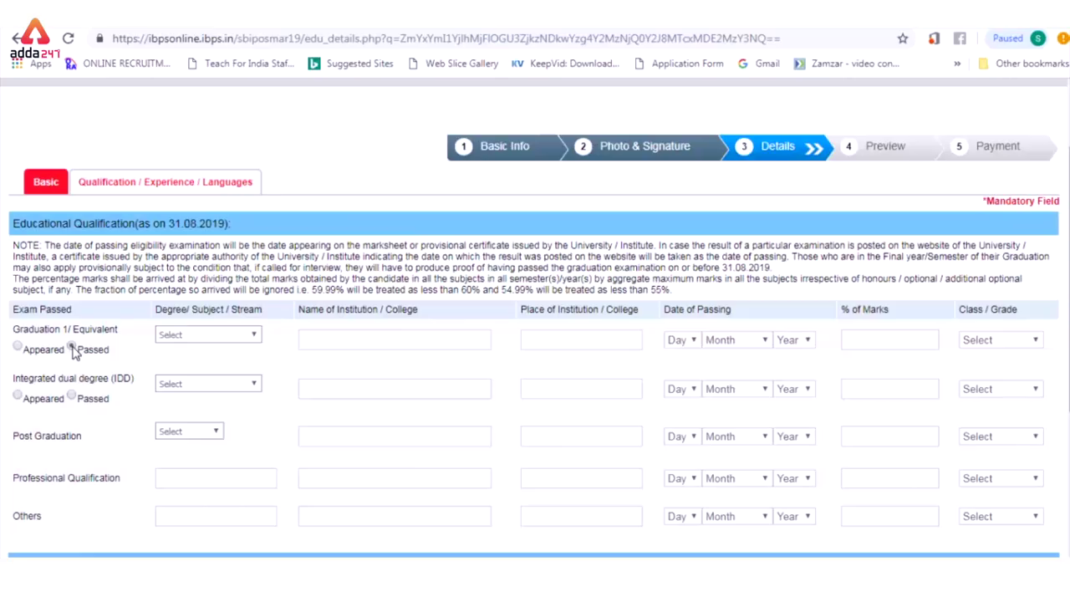
click(72, 347)
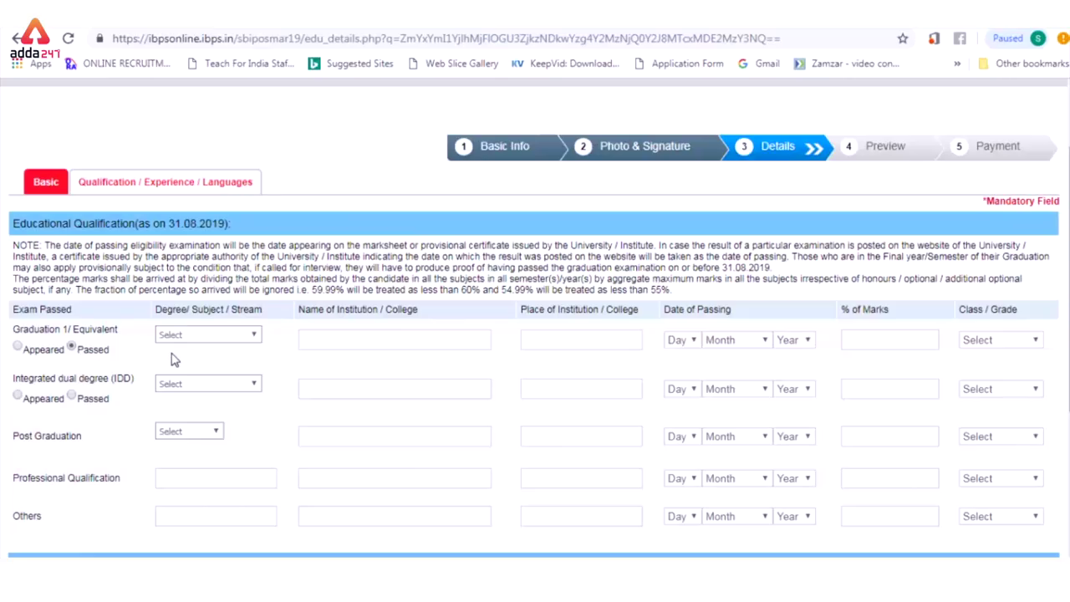
click(253, 336)
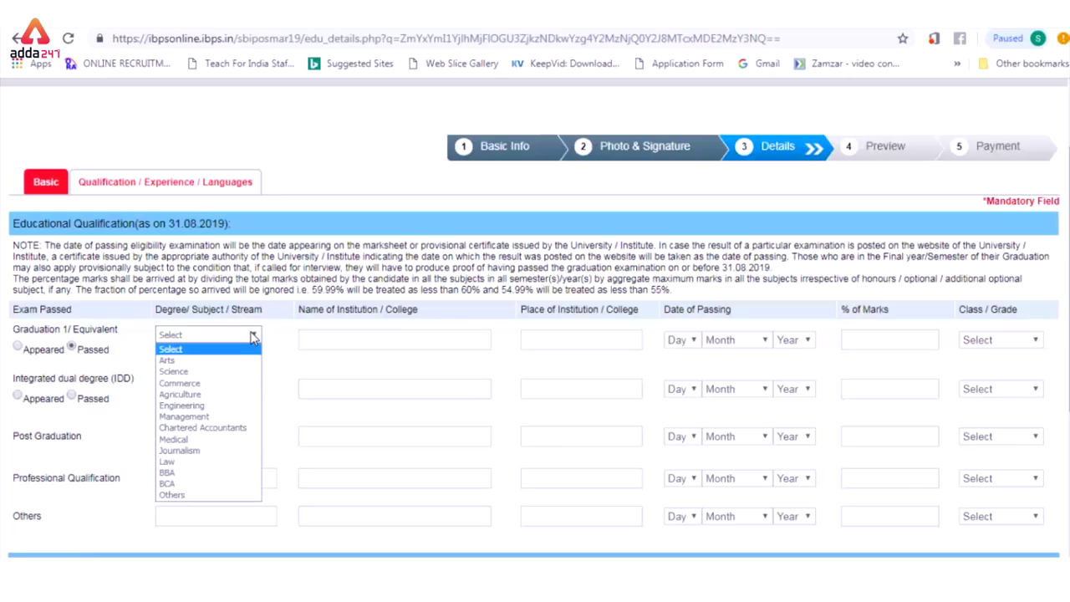
click(217, 372)
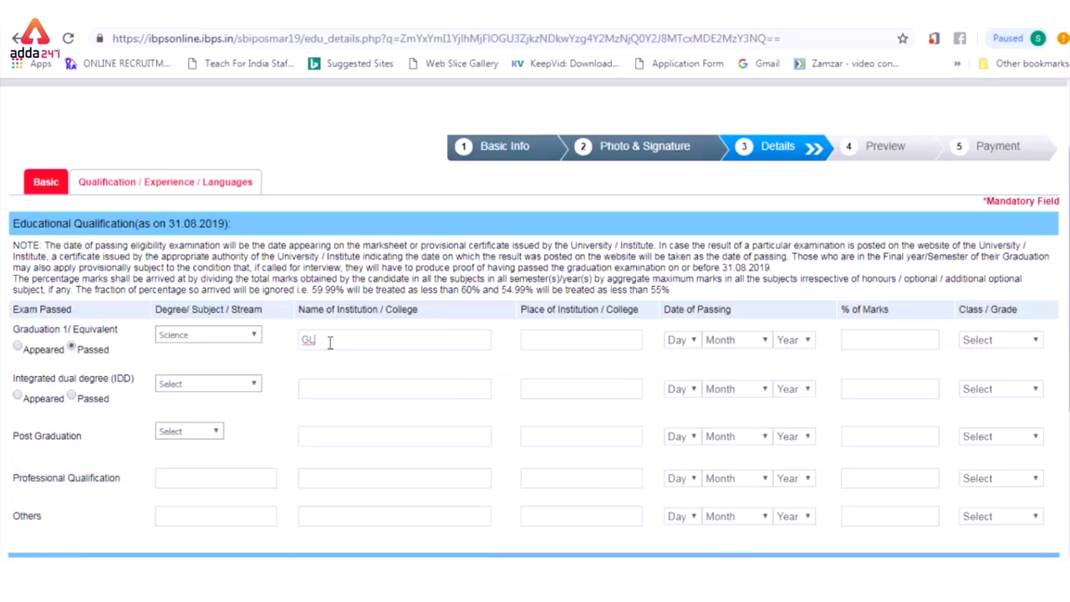
key(BackSpace)
text(A)
click(545, 339)
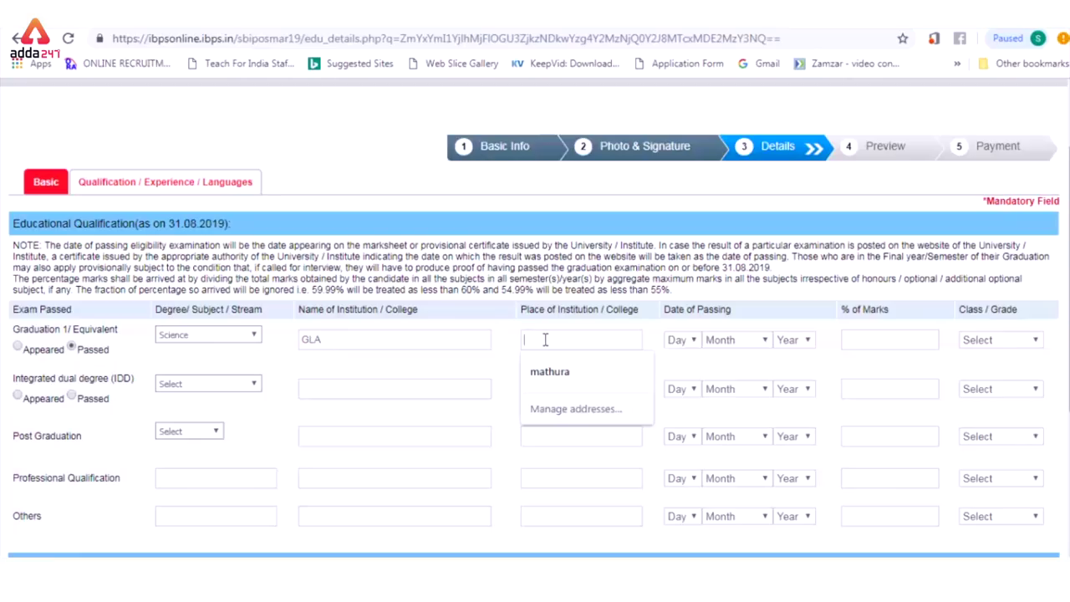
click(550, 372)
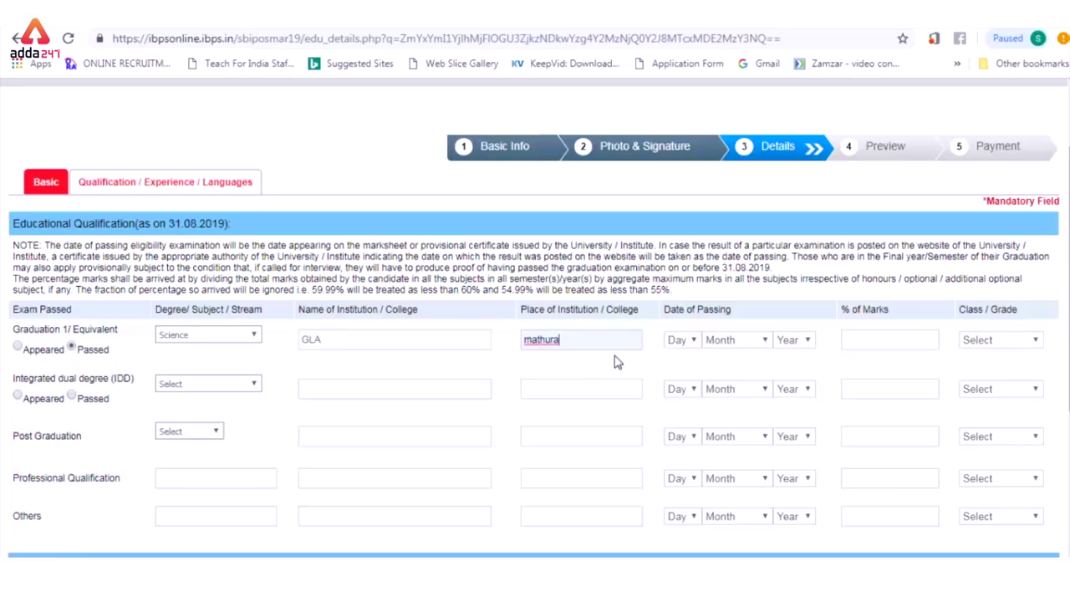
Step: Set the graduation passing date to 17 January 2014 with First Class
click(688, 340)
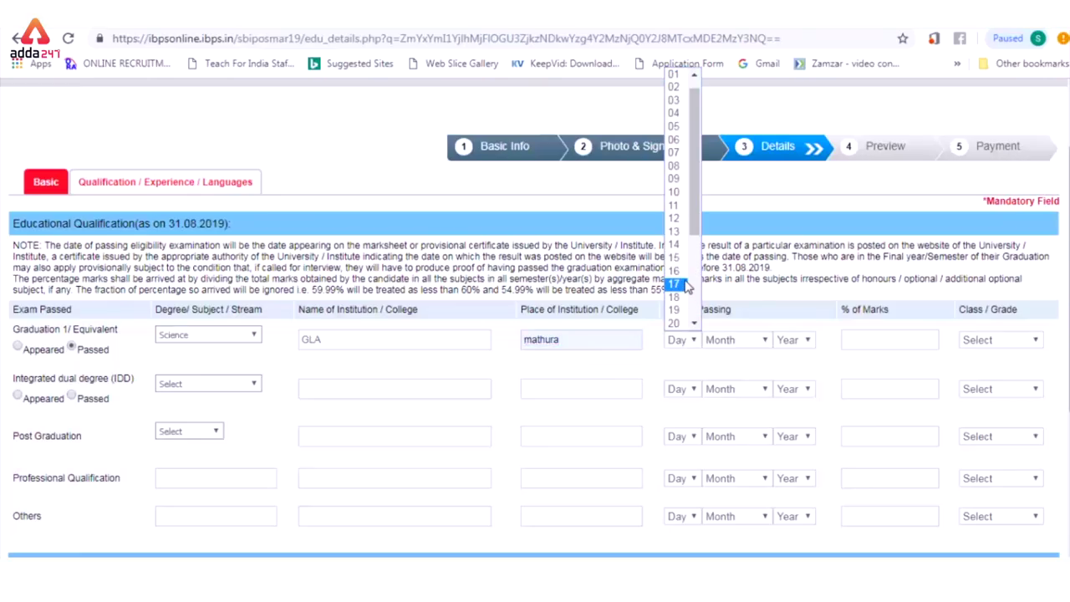
click(686, 286)
click(744, 340)
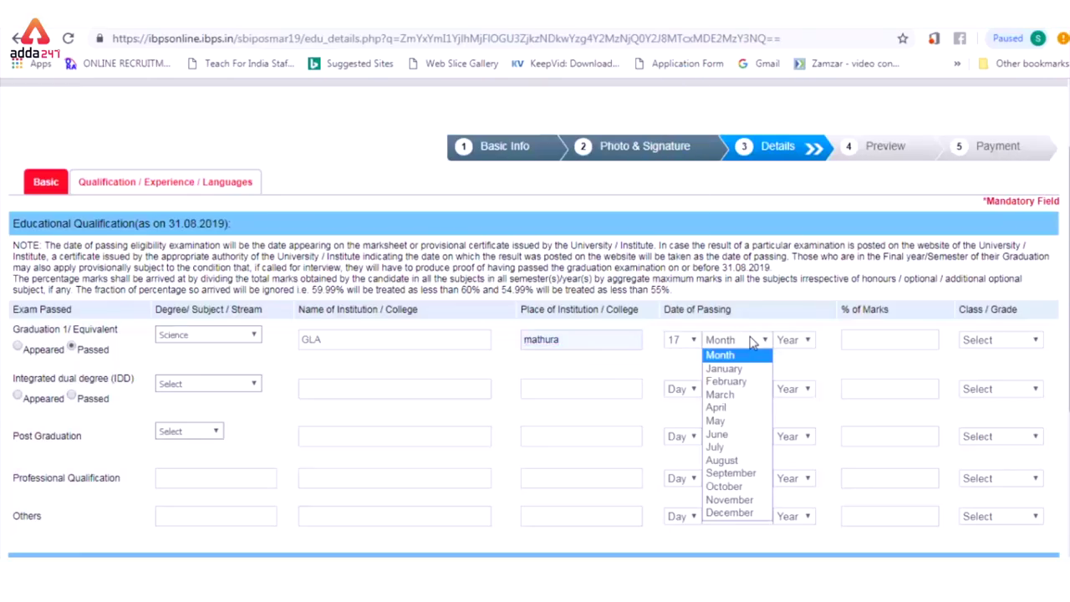
click(735, 369)
click(795, 339)
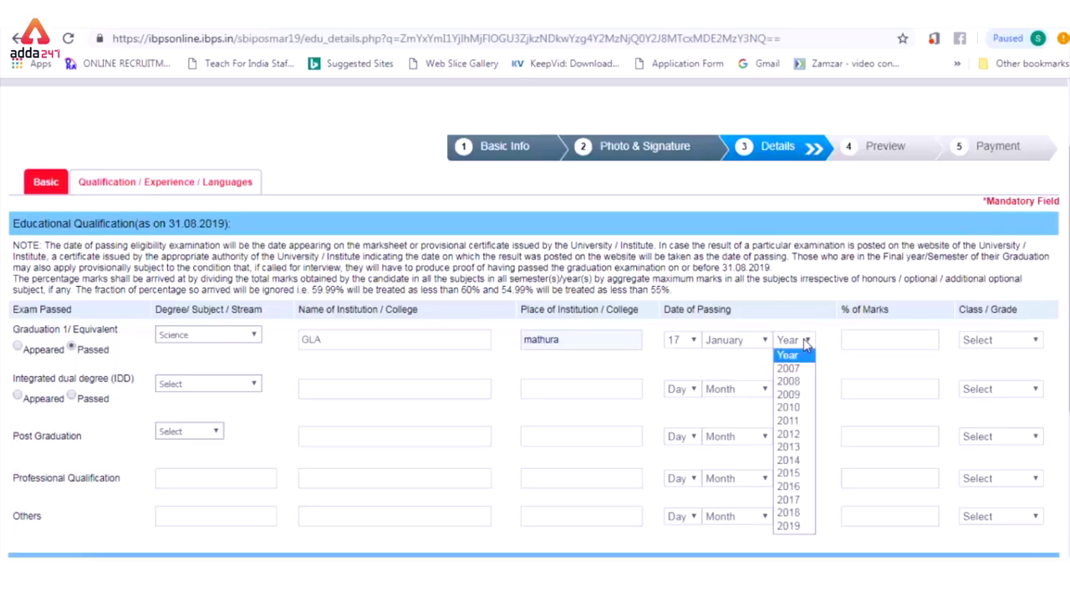
click(796, 464)
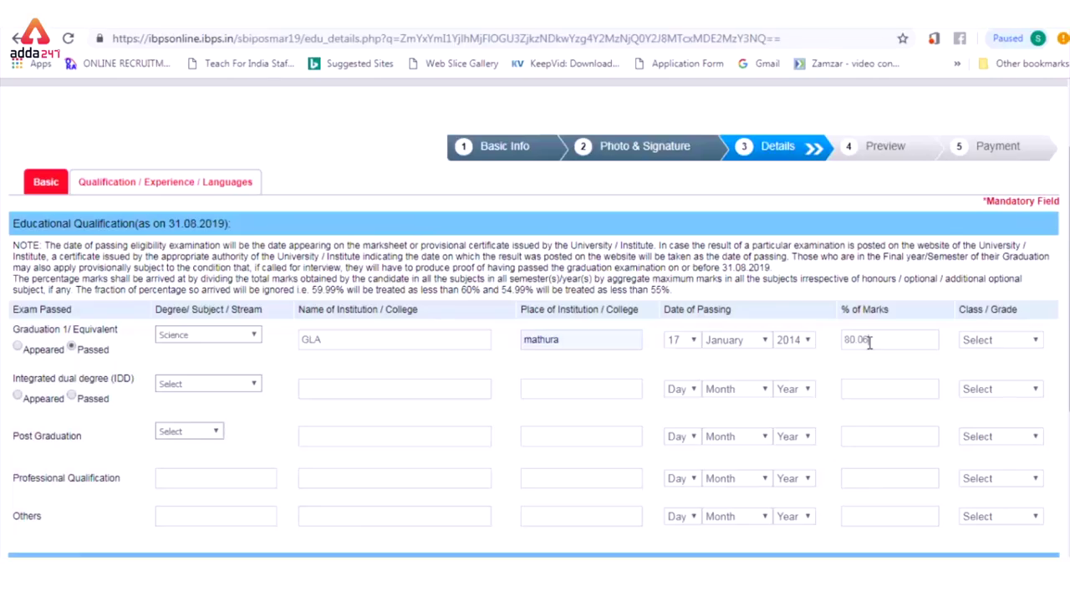
click(987, 340)
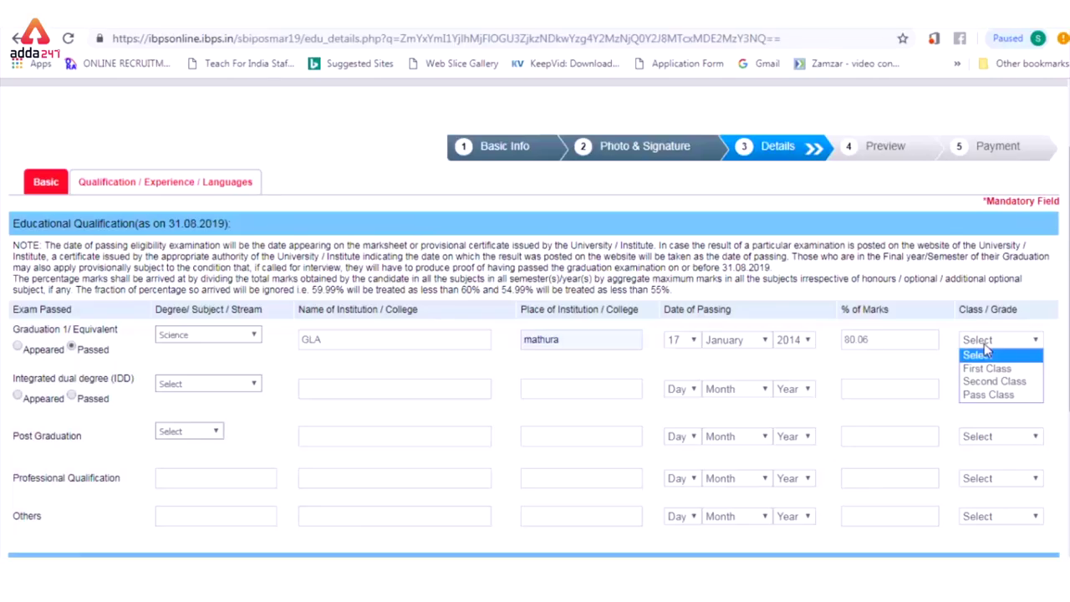
click(987, 369)
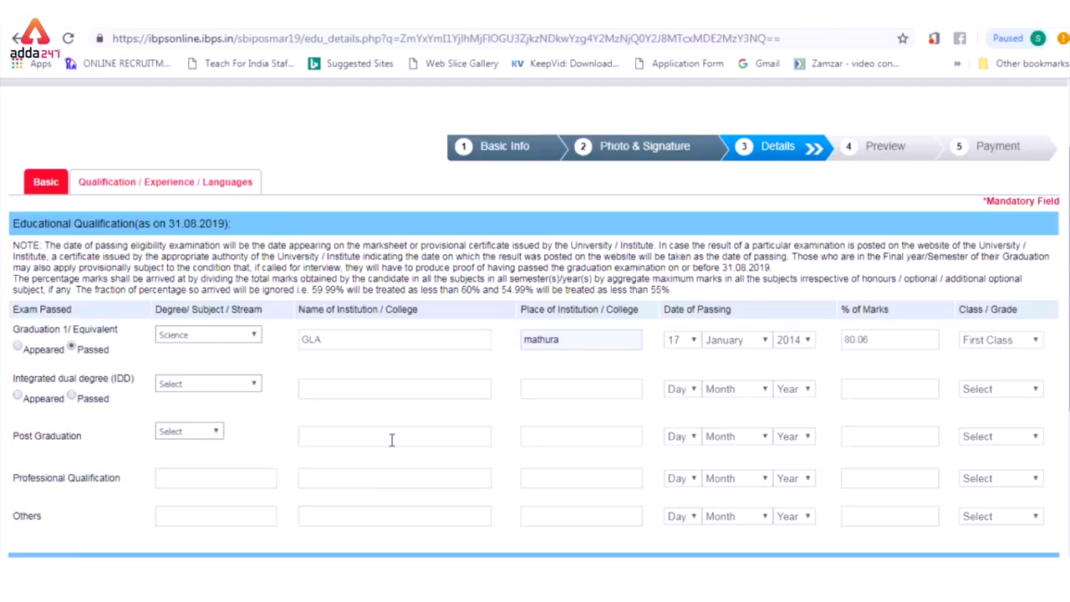
Step: Set the post graduation subject to Others
click(216, 432)
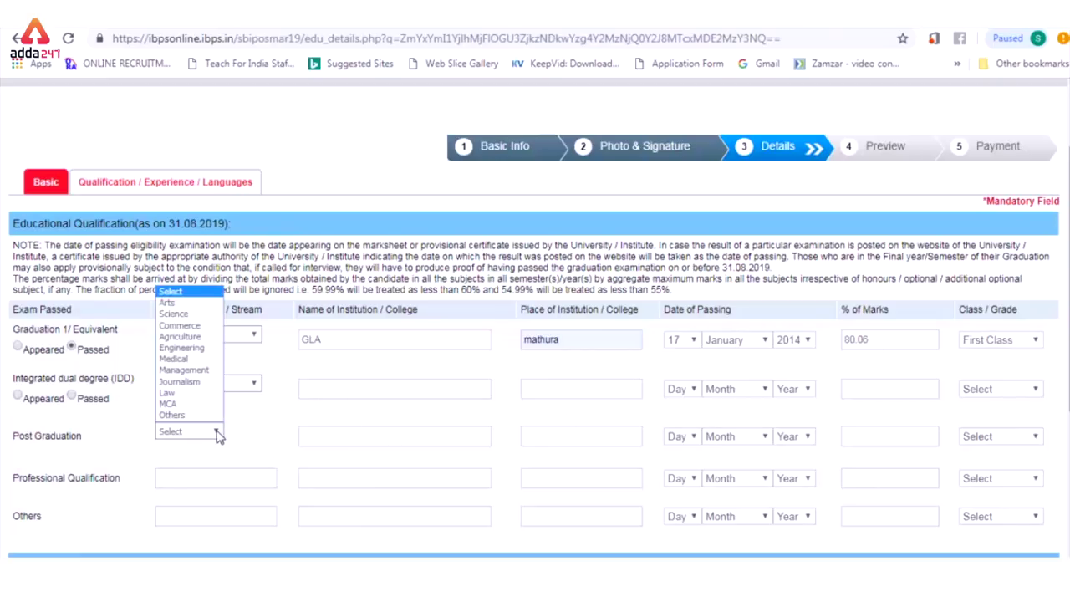
click(205, 383)
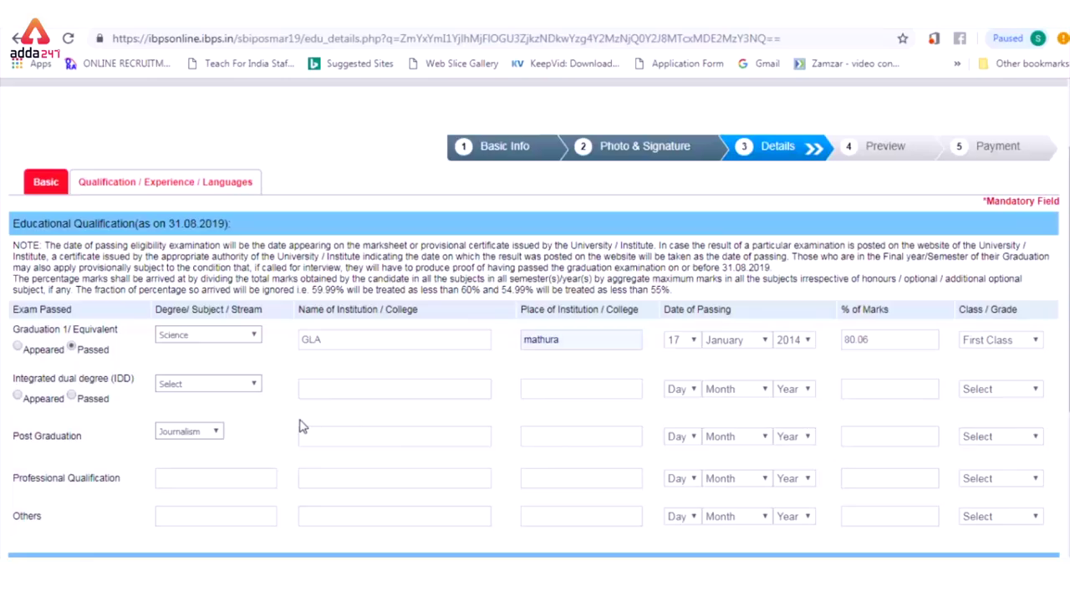
click(217, 436)
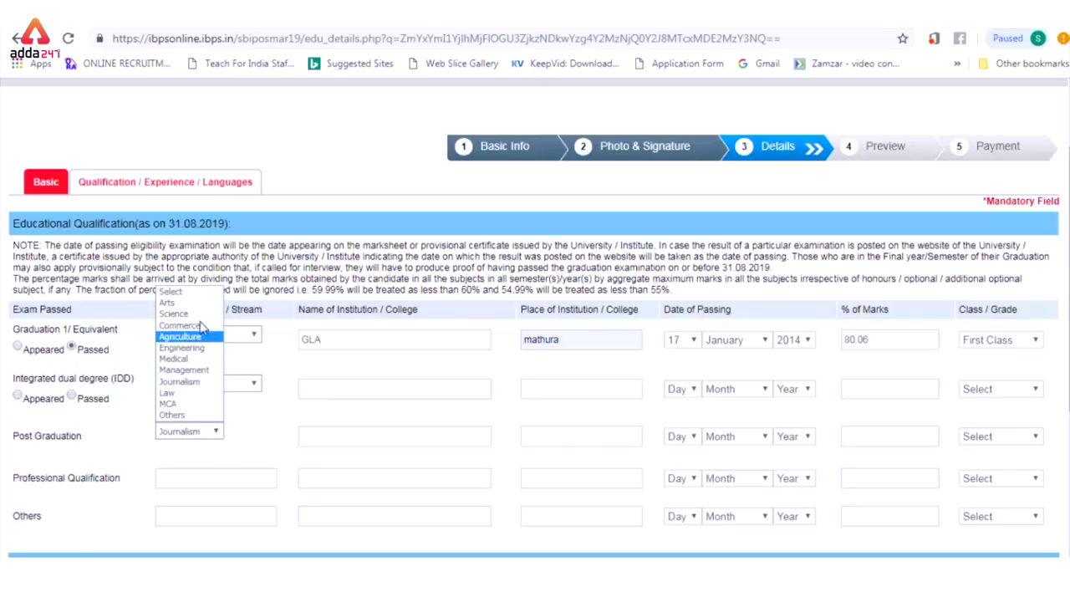
click(171, 415)
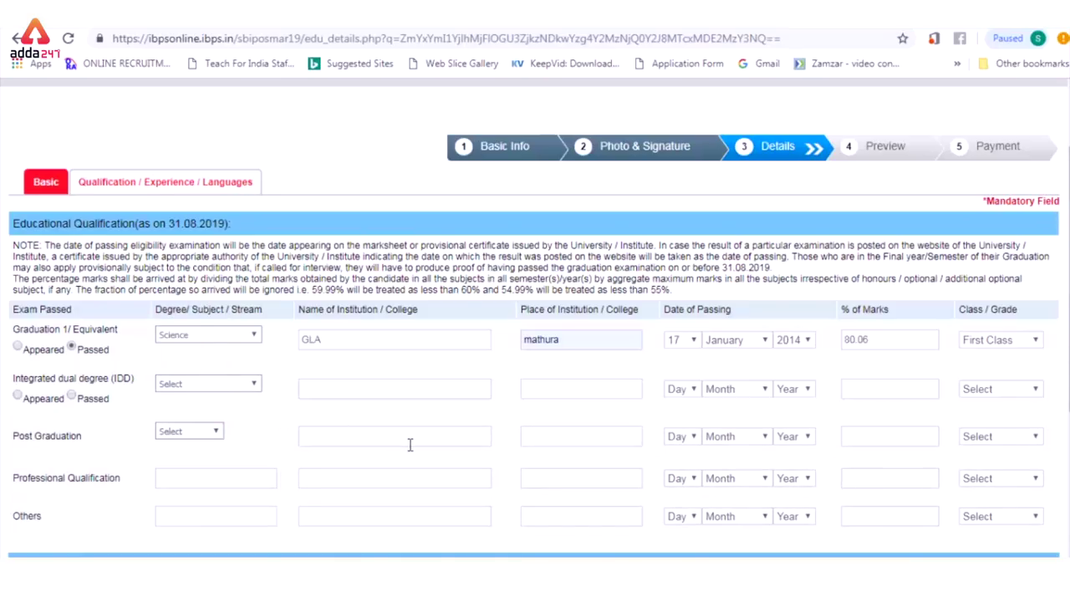
Step: Add ENGLISH (Read, Write, Speak) and HINDI (Read) as languages known, then save
scroll(535, 318, down, 2)
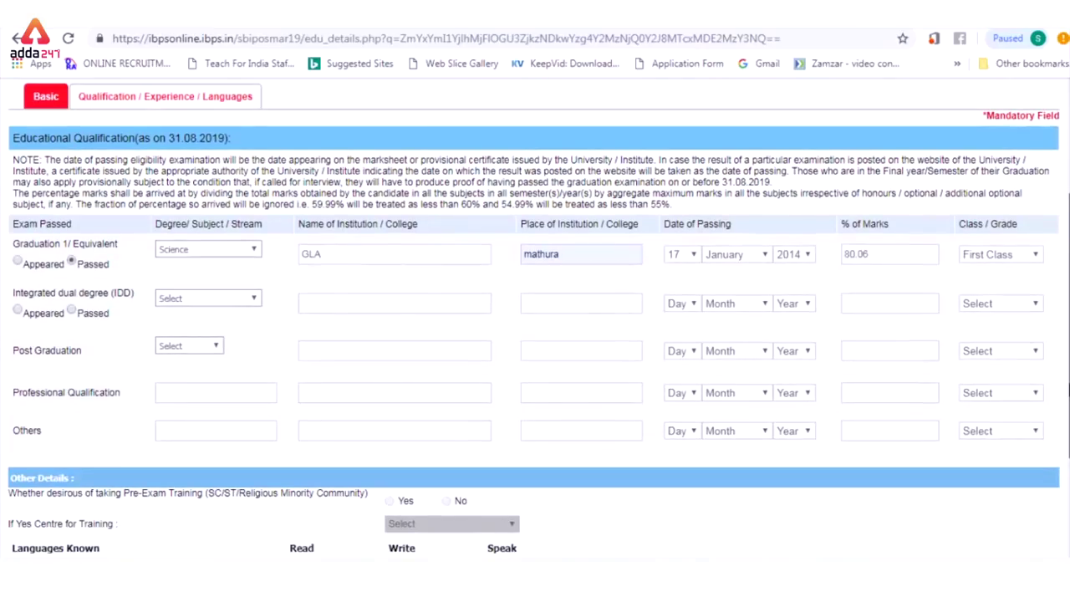
scroll(533, 496, down, 2)
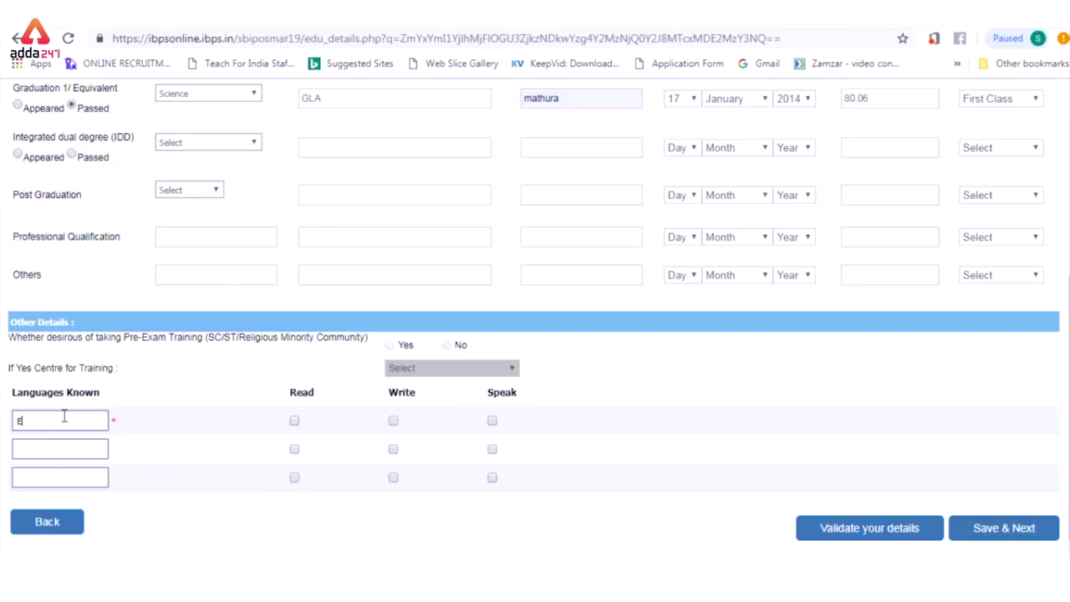
text(SH)
click(294, 422)
click(394, 421)
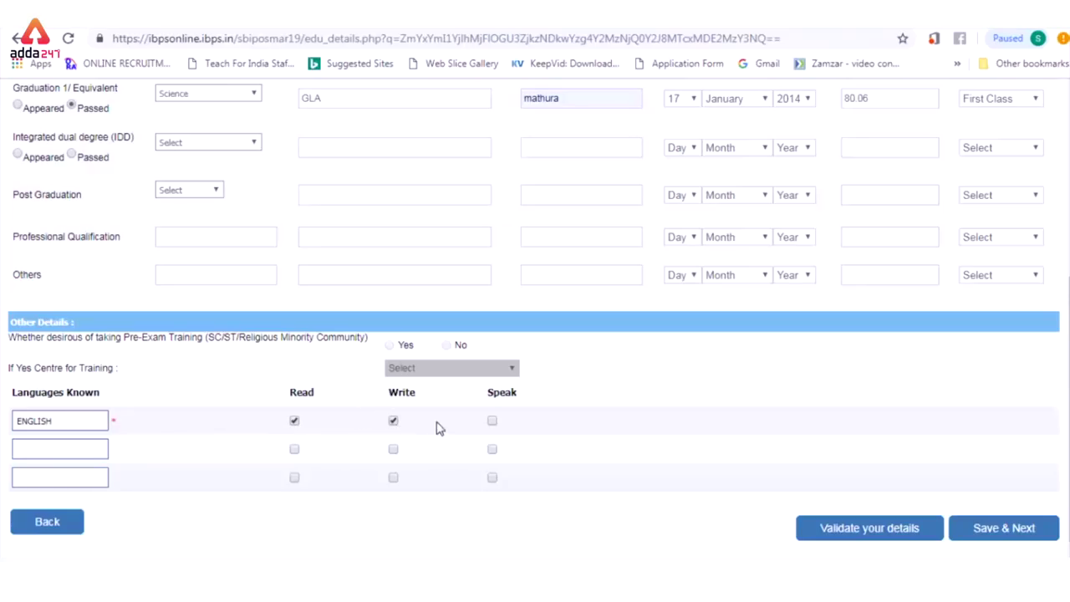
click(493, 422)
click(71, 451)
text(HINDI)
click(294, 452)
click(998, 529)
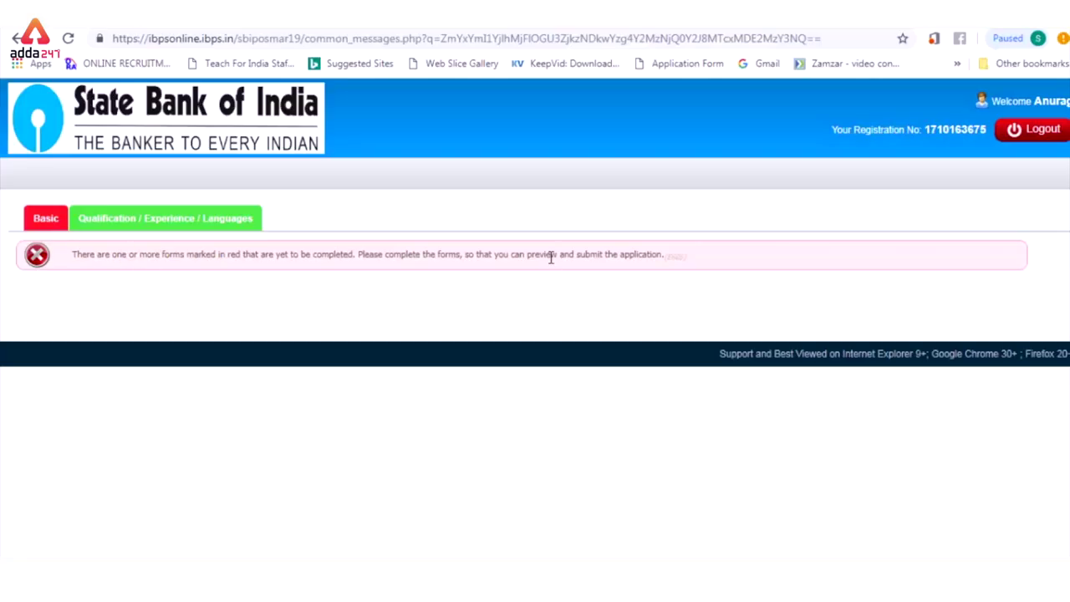
Step: Validate the qualification and language details, dismiss the success alert, and go back to Basic Details
click(188, 224)
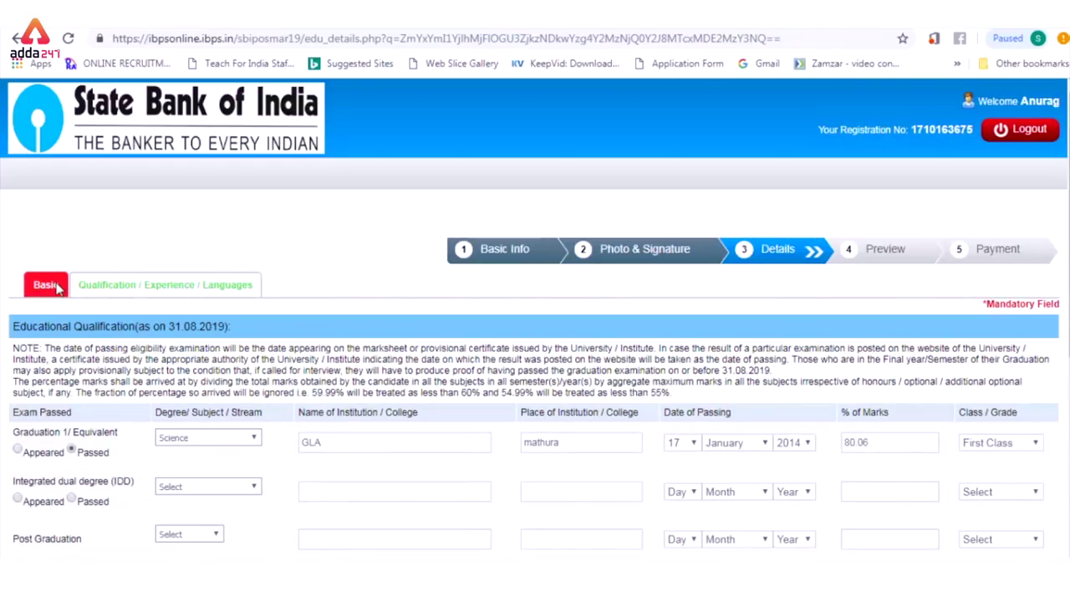
scroll(521, 477, down, 5)
click(884, 500)
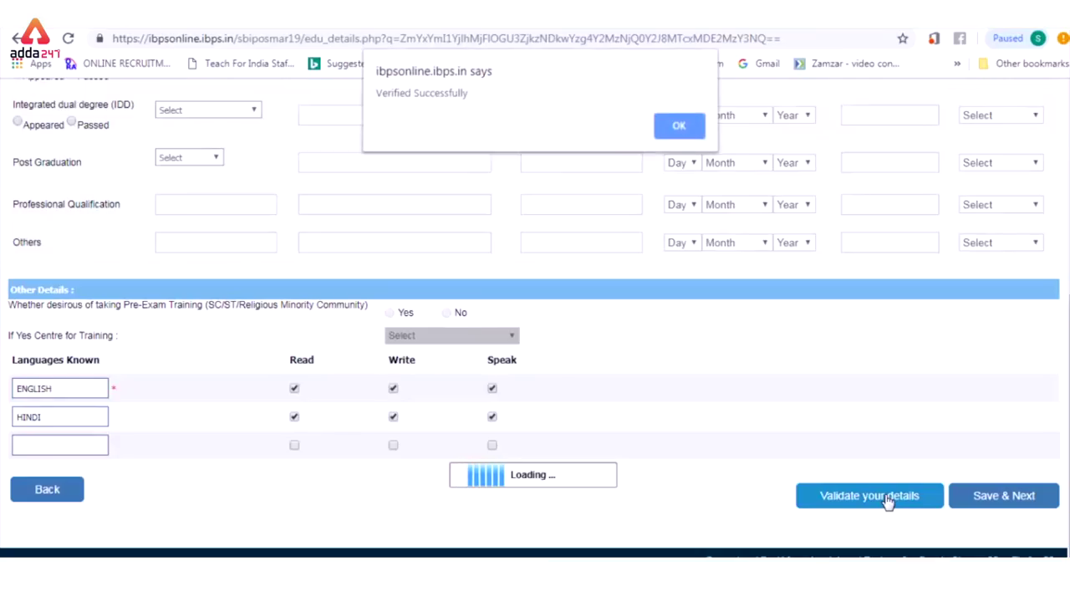
click(672, 130)
click(60, 490)
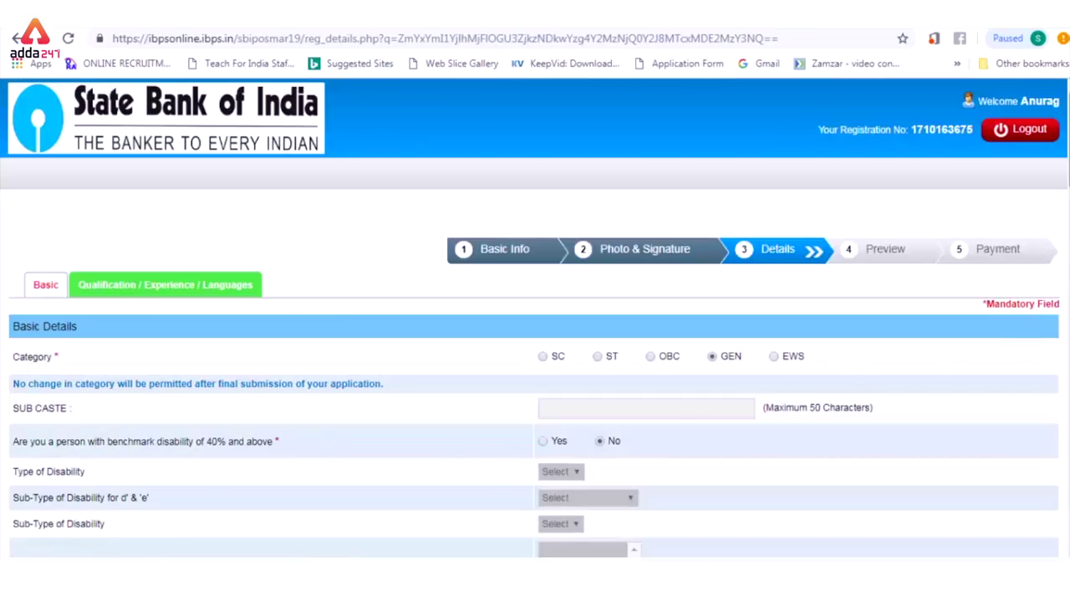
Step: Run validation on the Basic Details form to find the flagged fields
scroll(535, 318, down, 10)
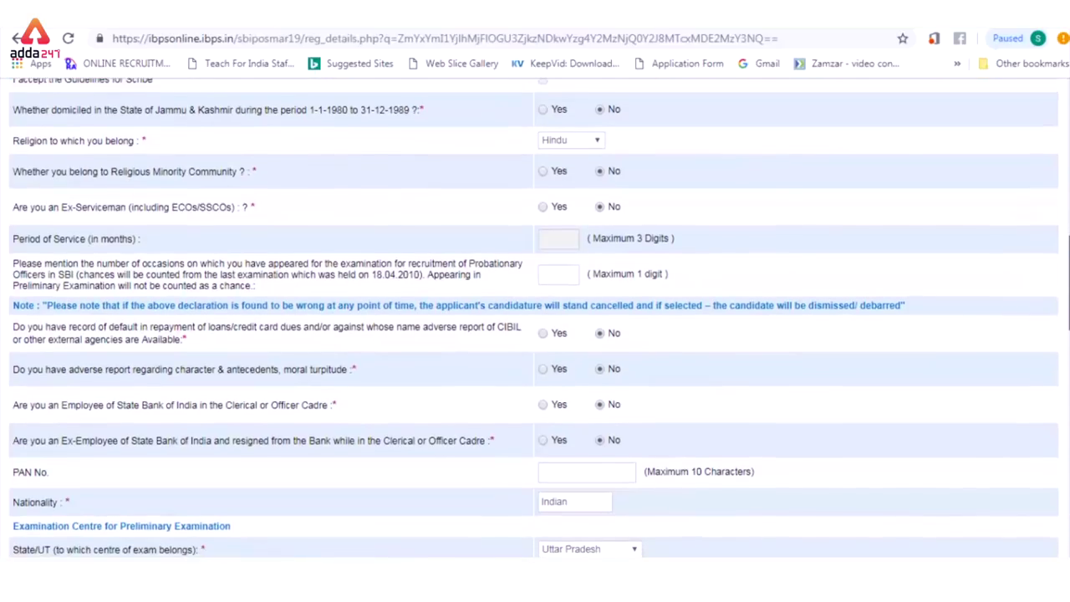
scroll(535, 318, down, 1)
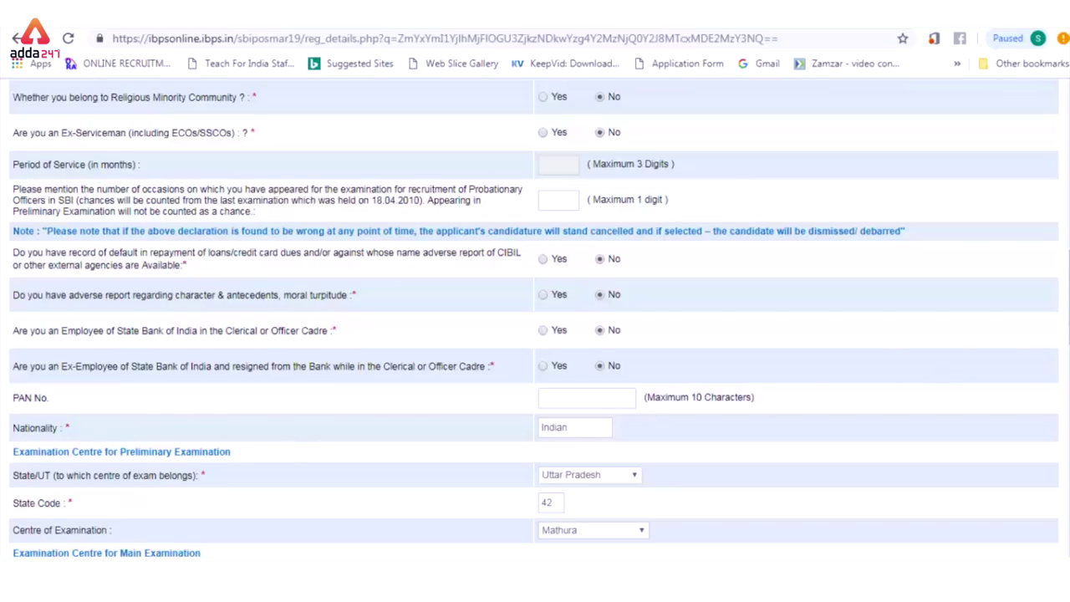
scroll(536, 318, down, 1)
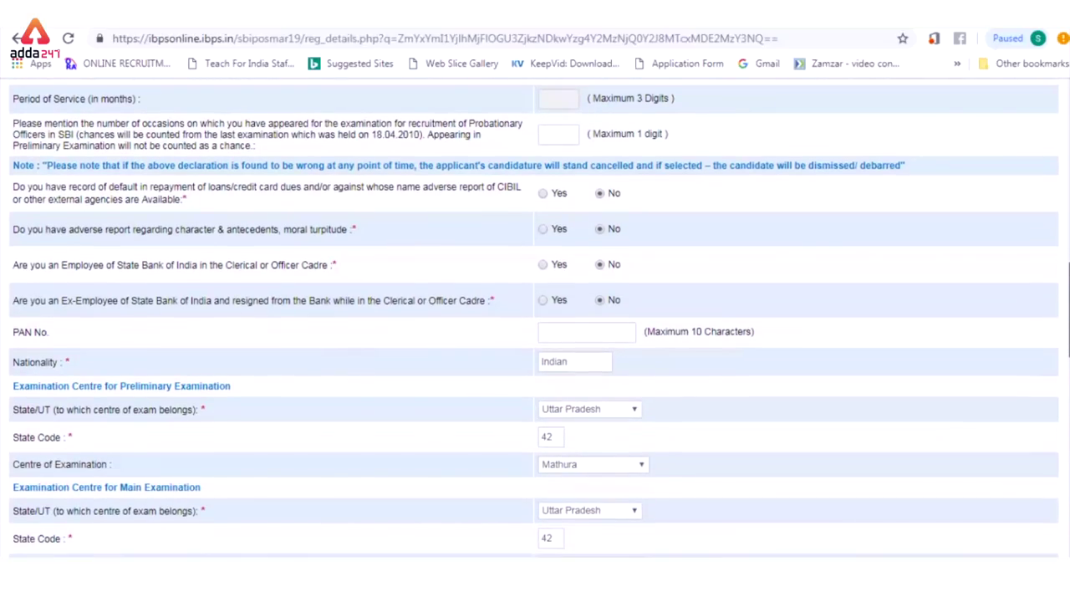
scroll(535, 317, down, 1)
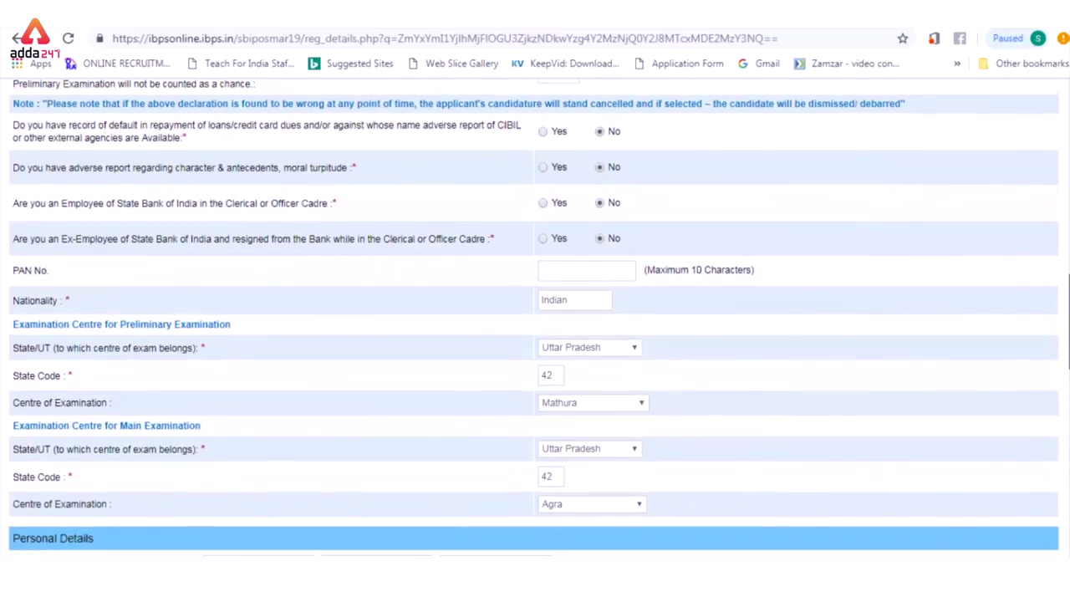
scroll(535, 318, down, 1)
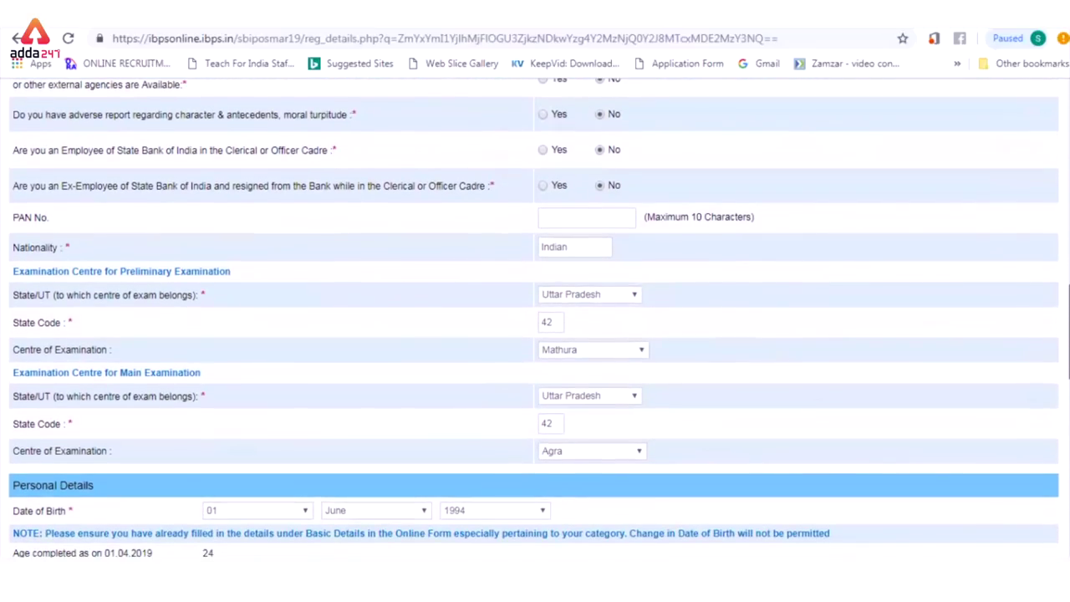
scroll(535, 317, down, 1)
scroll(535, 318, down, 1)
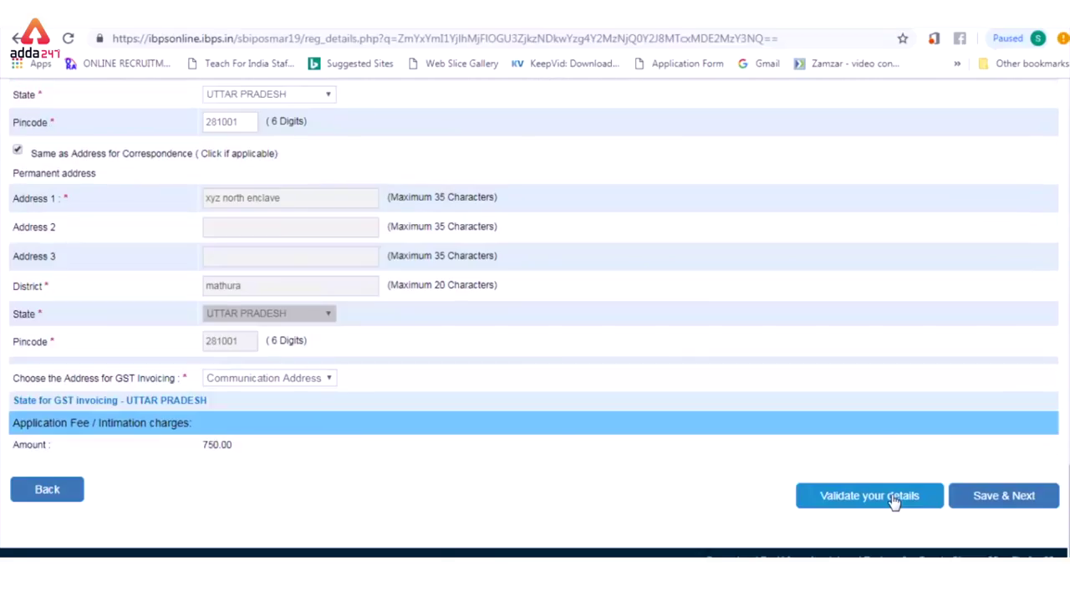
click(893, 499)
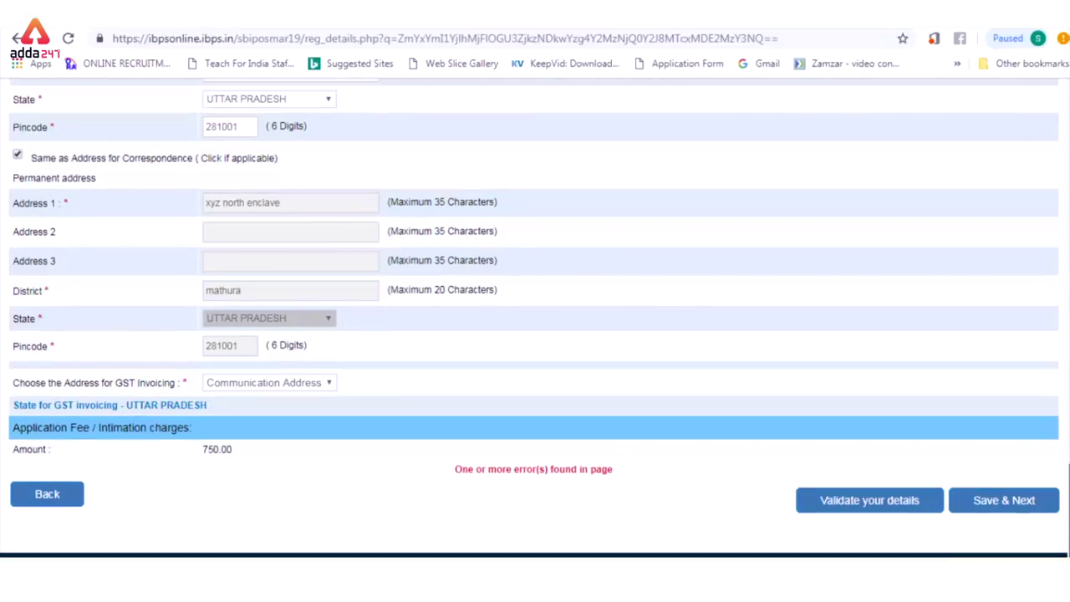
Step: Correct the flagged fields and re-validate until the details verify successfully
scroll(535, 318, up, 2)
scroll(535, 318, up, 1)
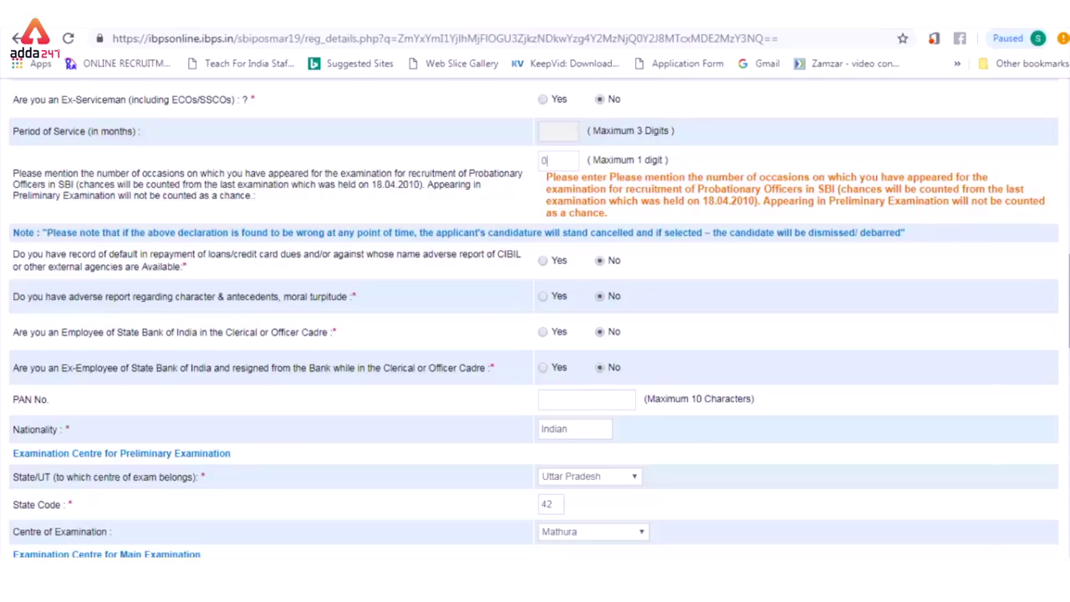
scroll(535, 318, down, 6)
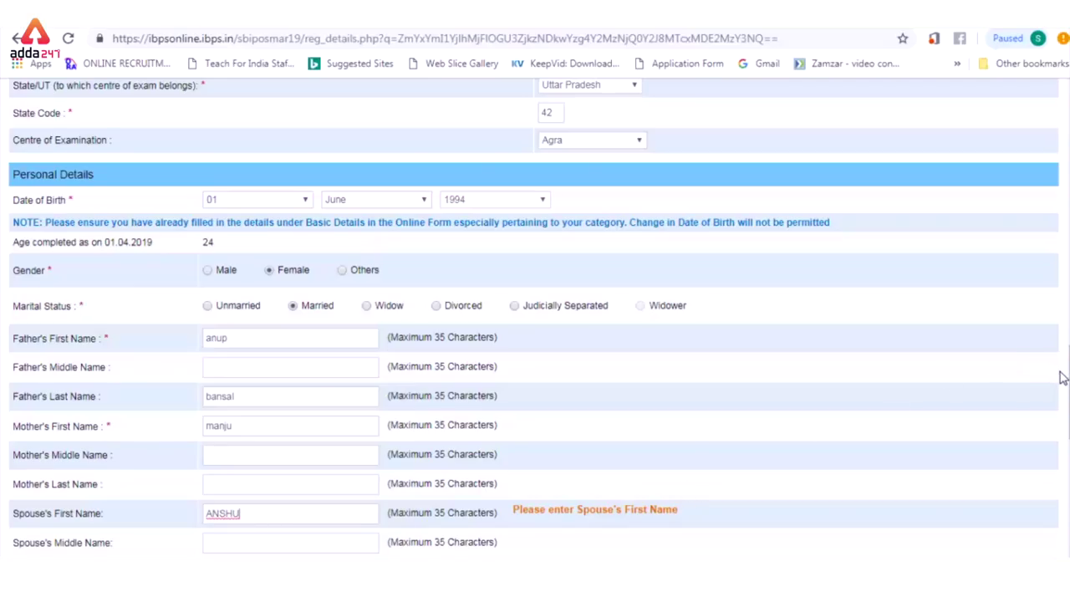
drag(1067, 355, 1063, 530)
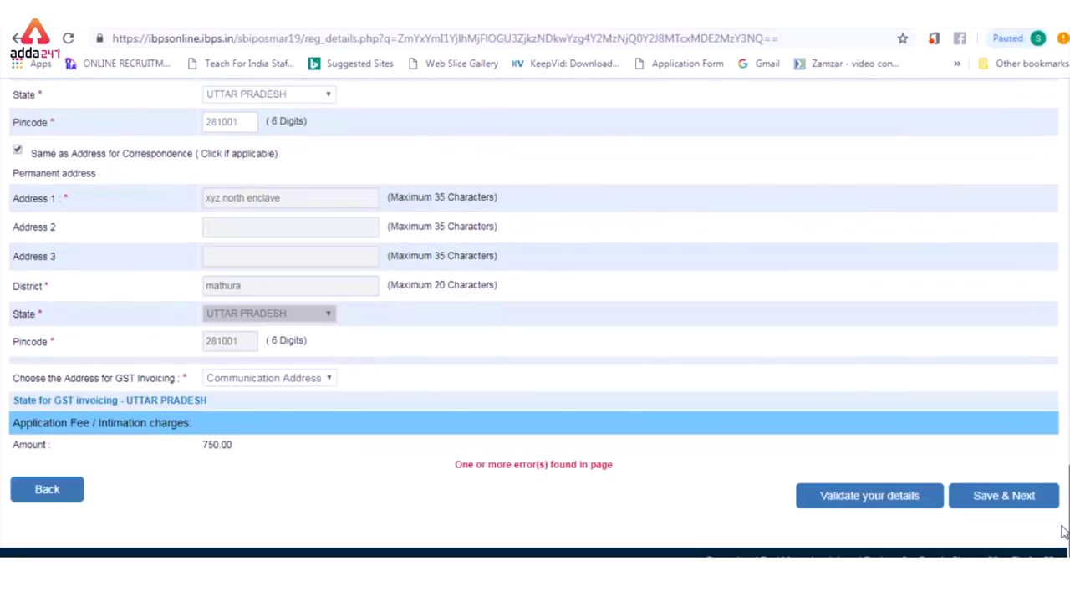
click(912, 500)
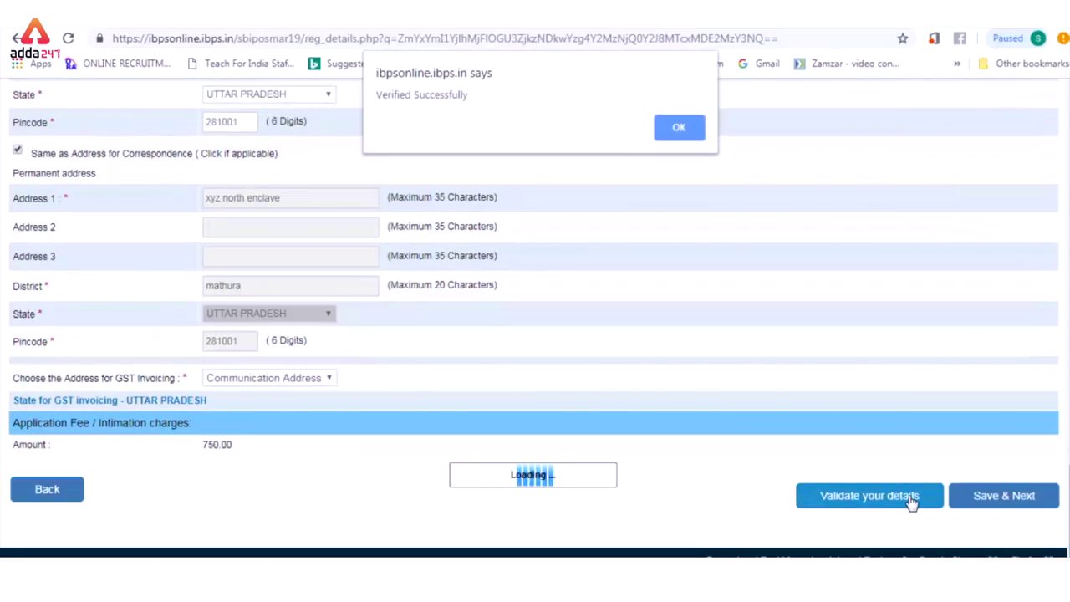
click(685, 137)
Step: Save the basic details and qualifications to open the application preview
click(991, 504)
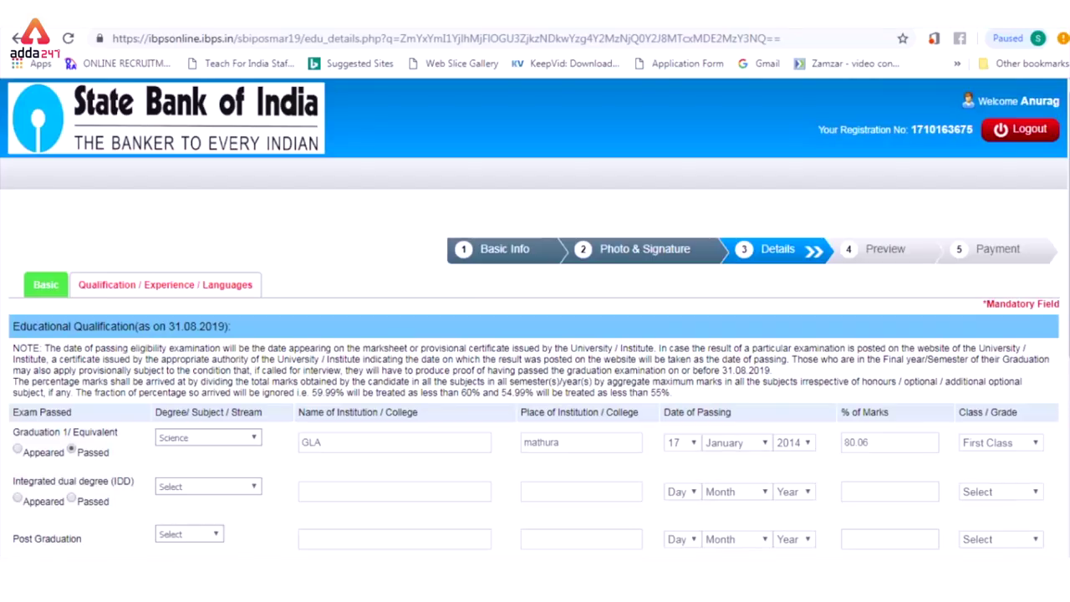
scroll(535, 334, down, 5)
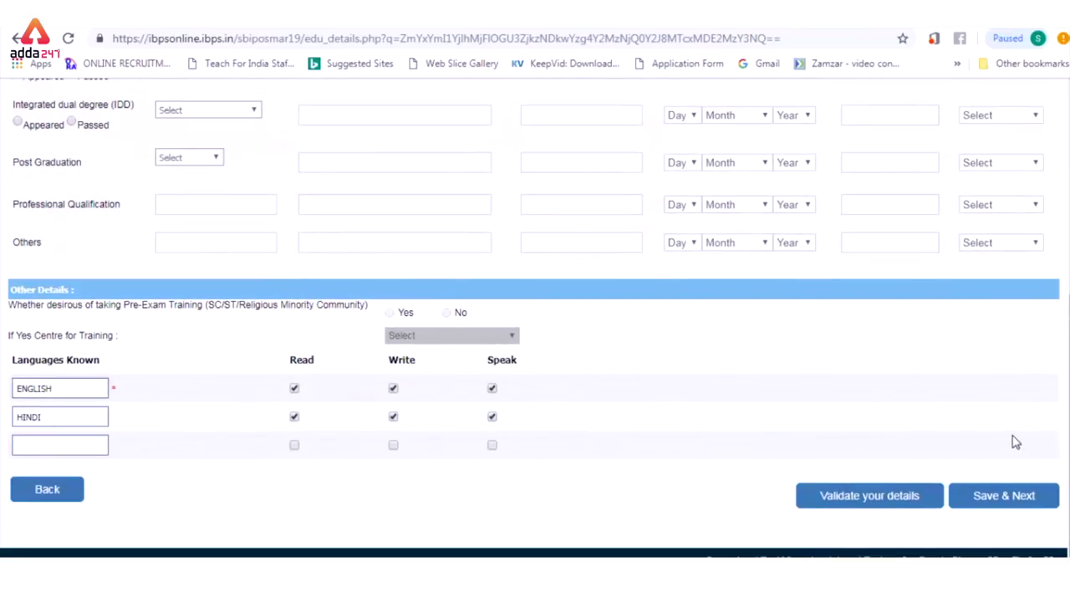
click(1012, 496)
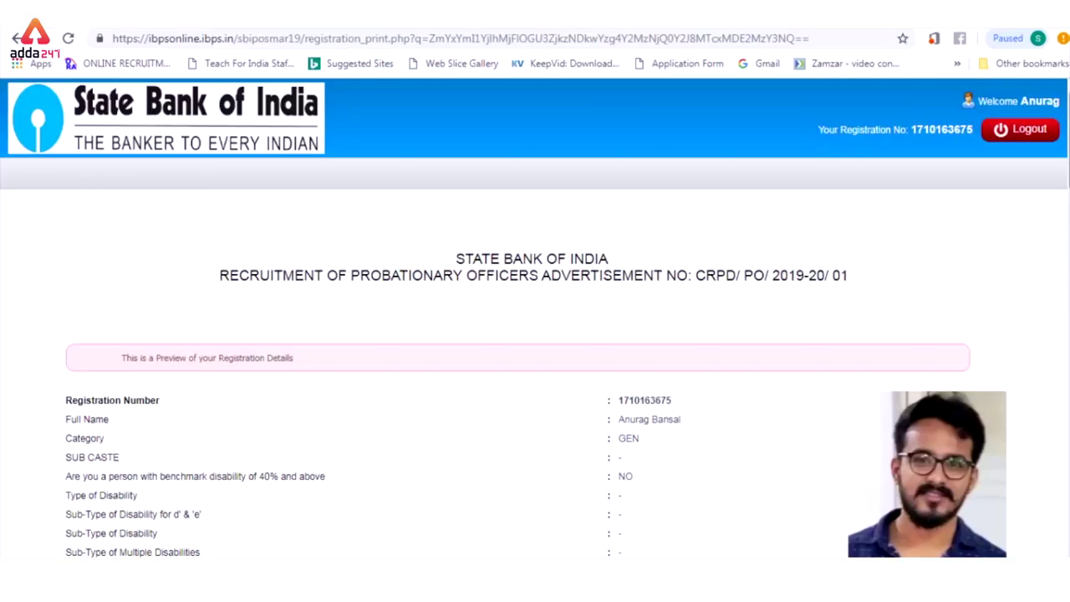
Step: Review the preview, confirm the signature, and final-submit the application, accepting that no edits are allowed
scroll(1067, 192, down, 4)
scroll(535, 318, down, 9)
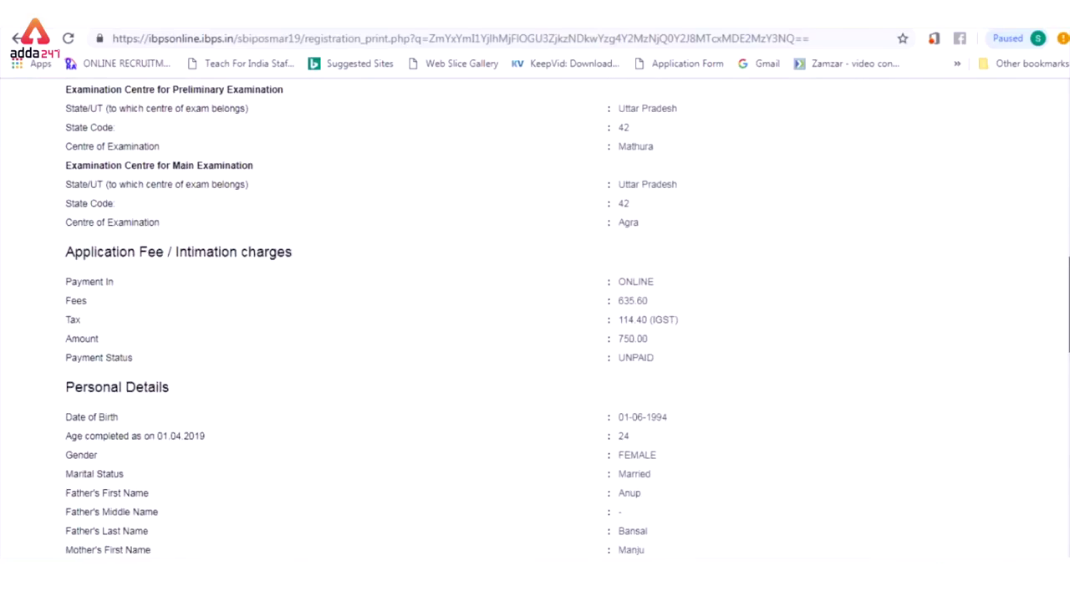
scroll(535, 318, down, 12)
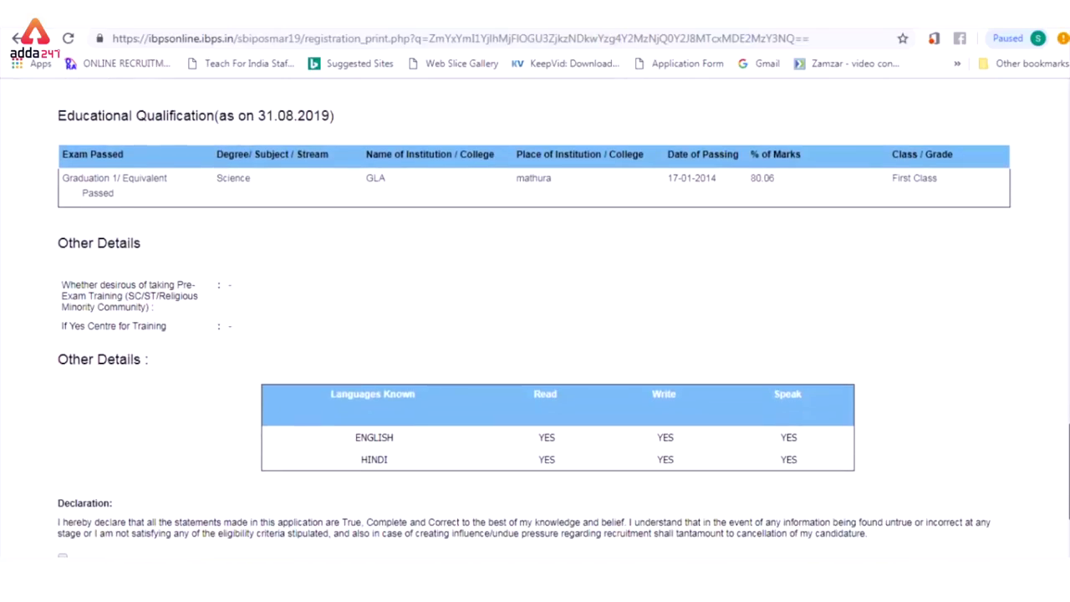
scroll(535, 318, down, 2)
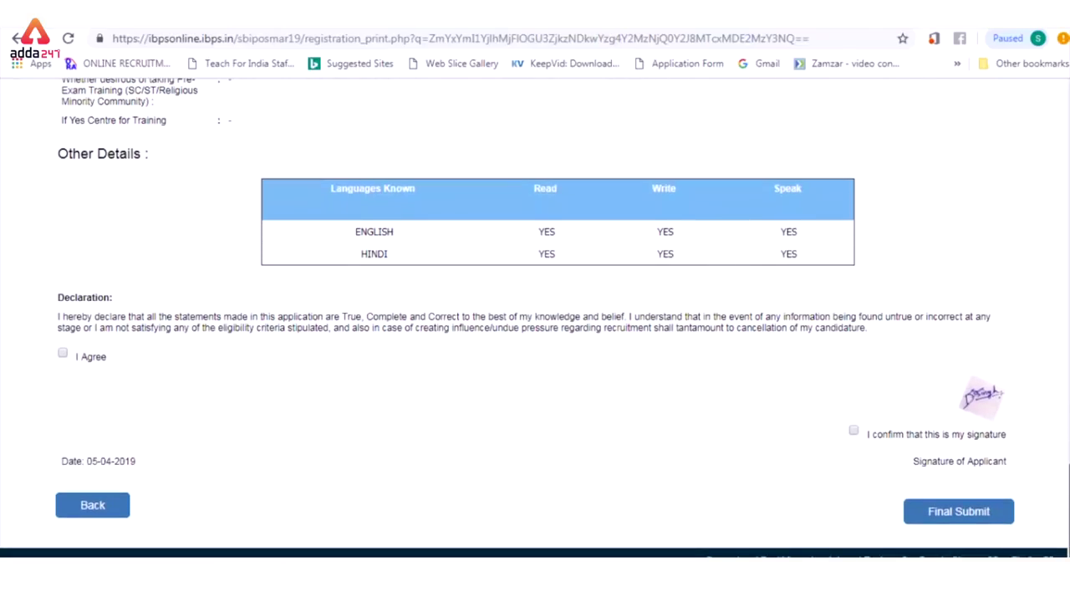
scroll(535, 317, up, 20)
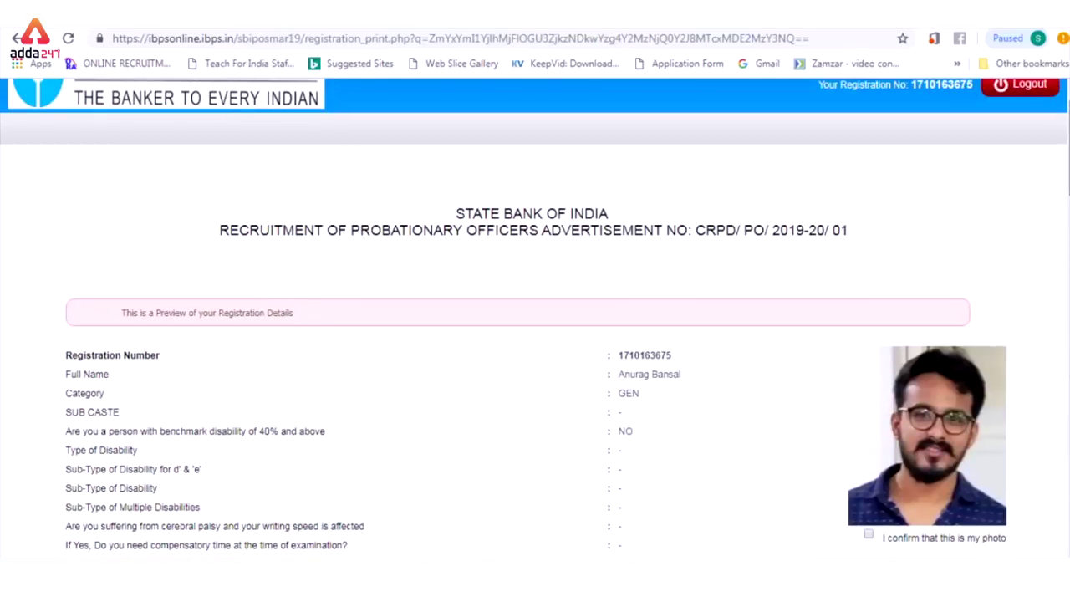
scroll(535, 318, down, 2)
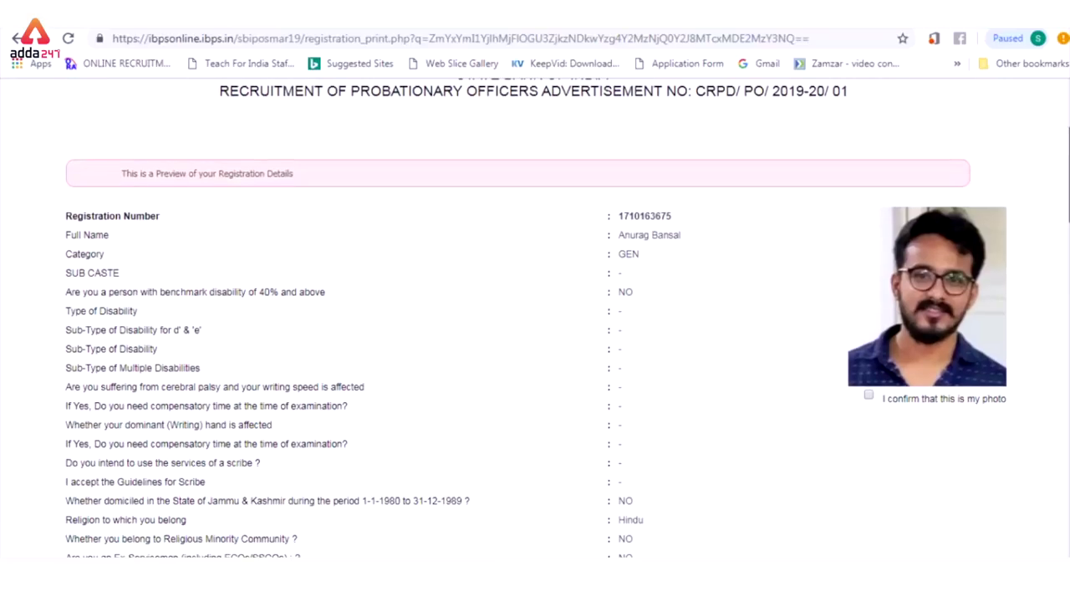
scroll(535, 318, down, 3)
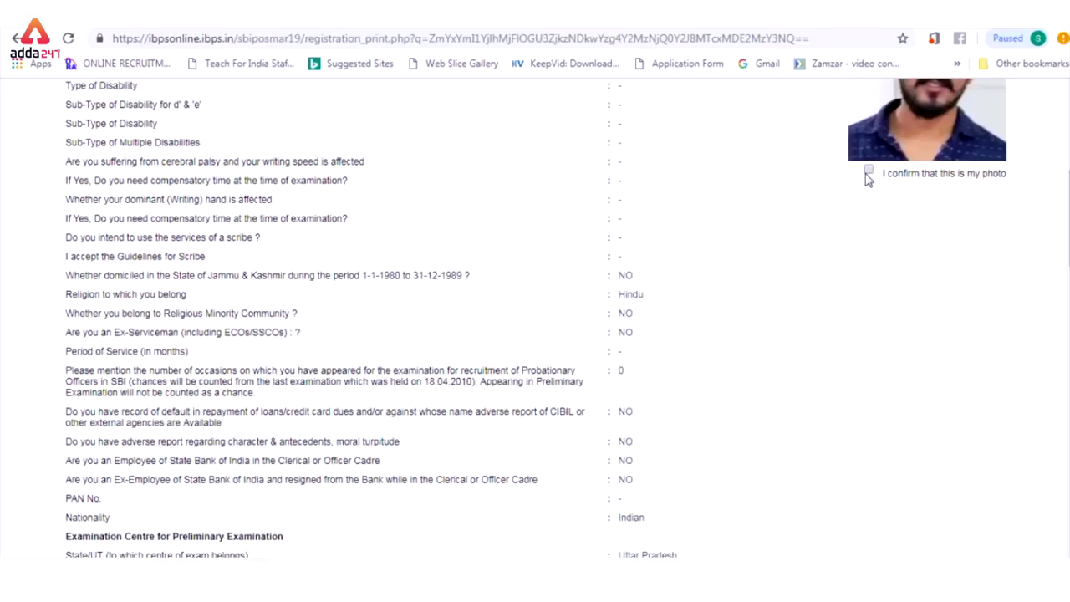
scroll(1066, 226, up, 3)
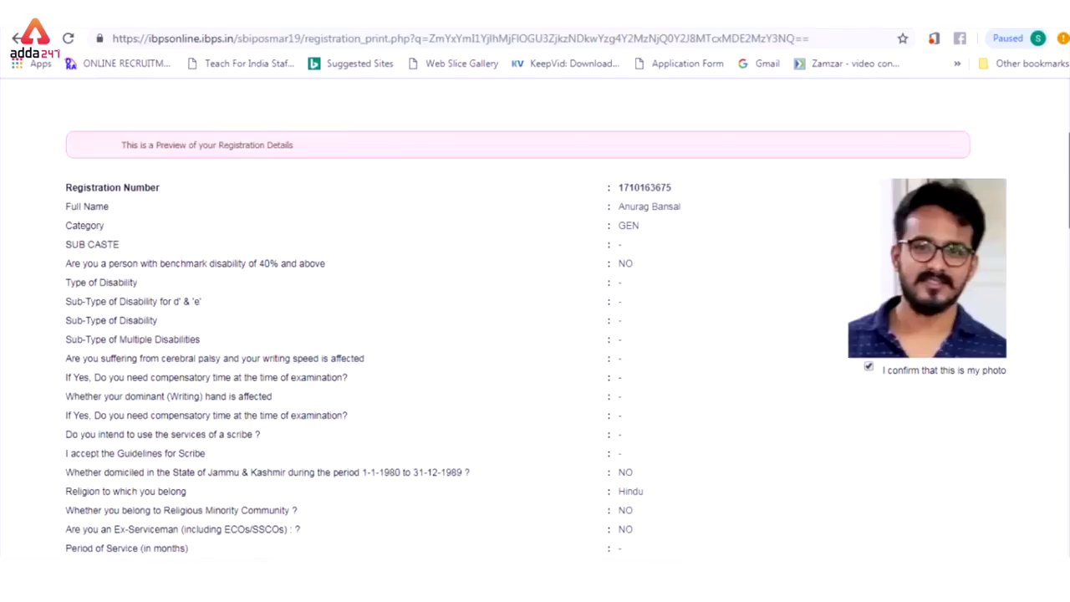
scroll(535, 318, down, 12)
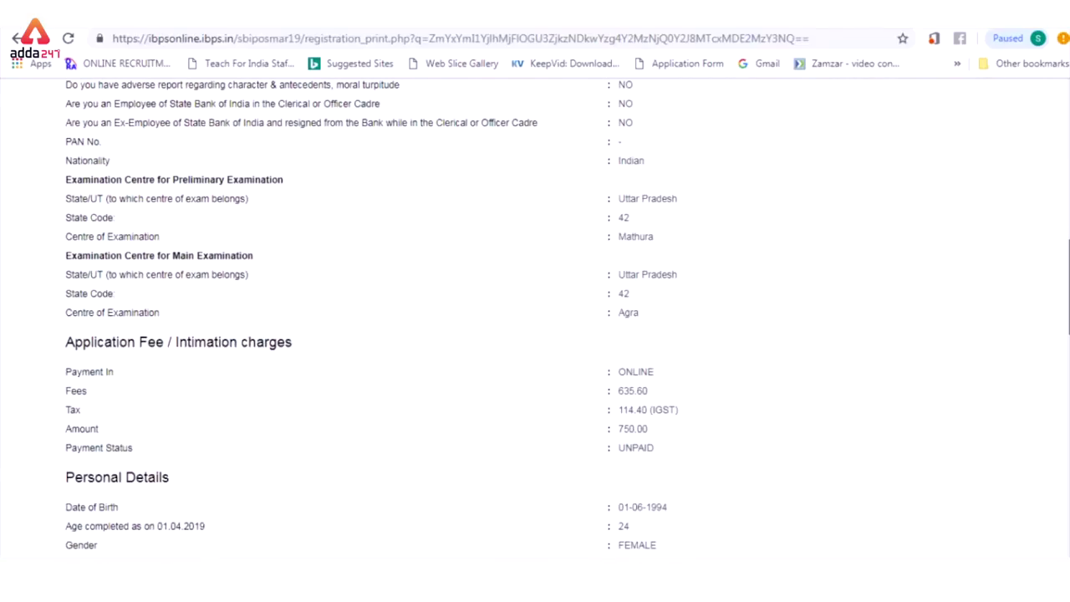
scroll(1063, 418, down, 8)
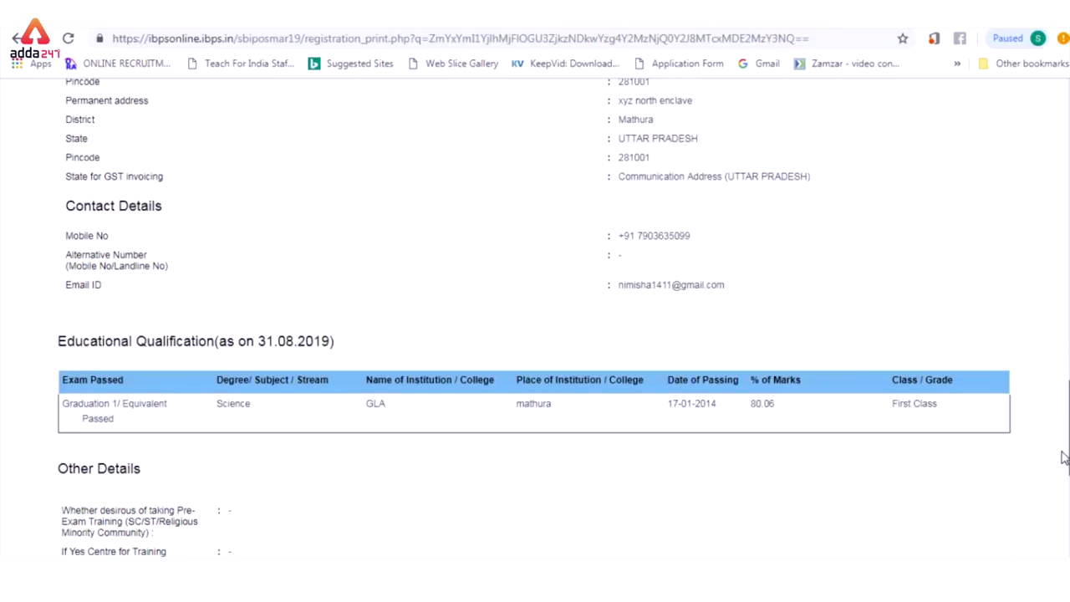
scroll(1064, 468, down, 4)
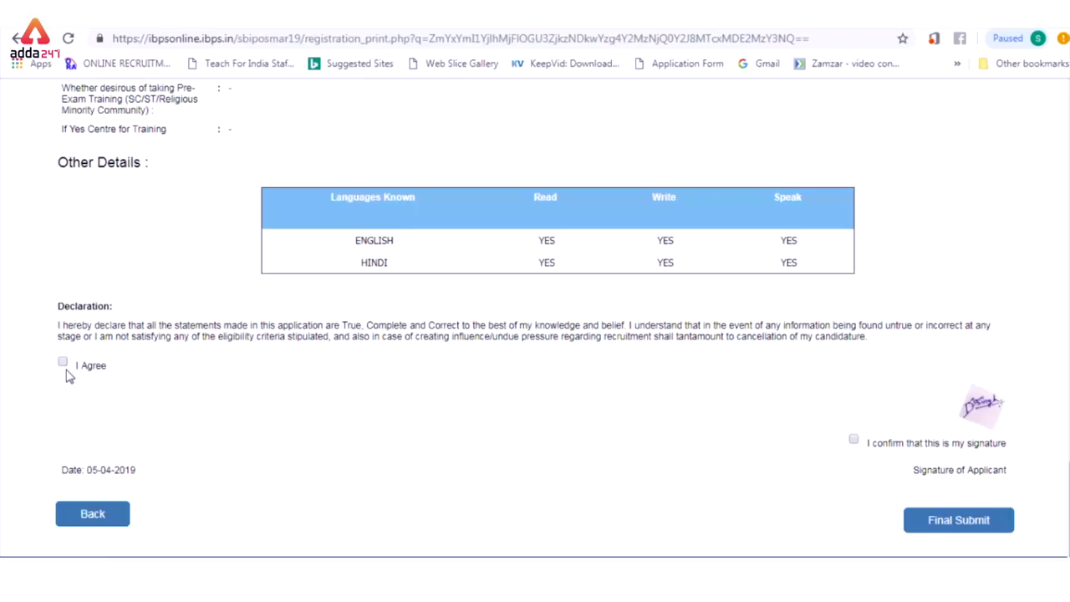
click(853, 439)
click(948, 521)
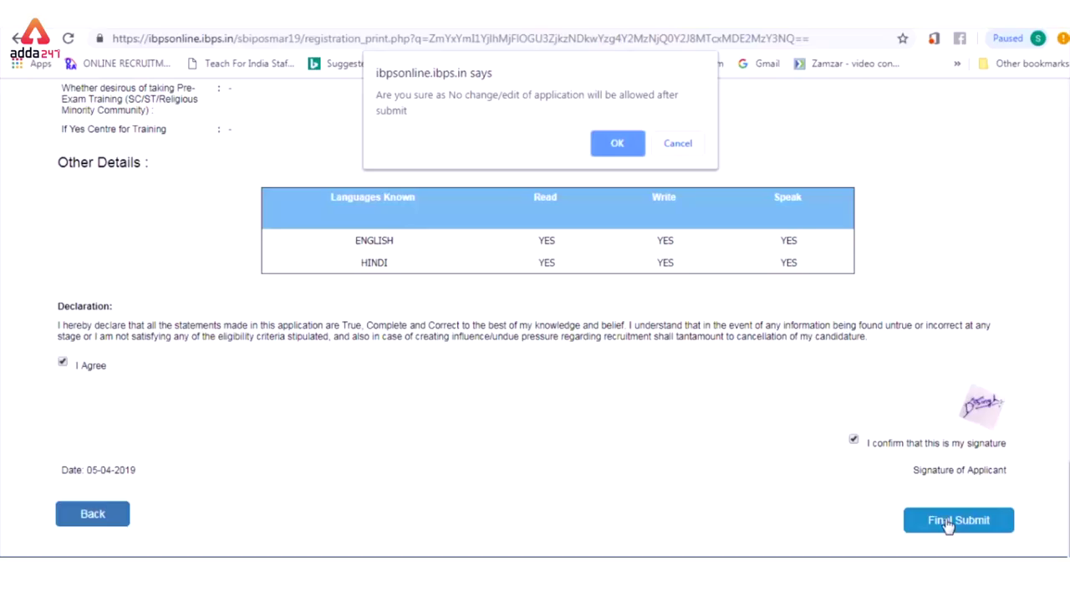
click(617, 143)
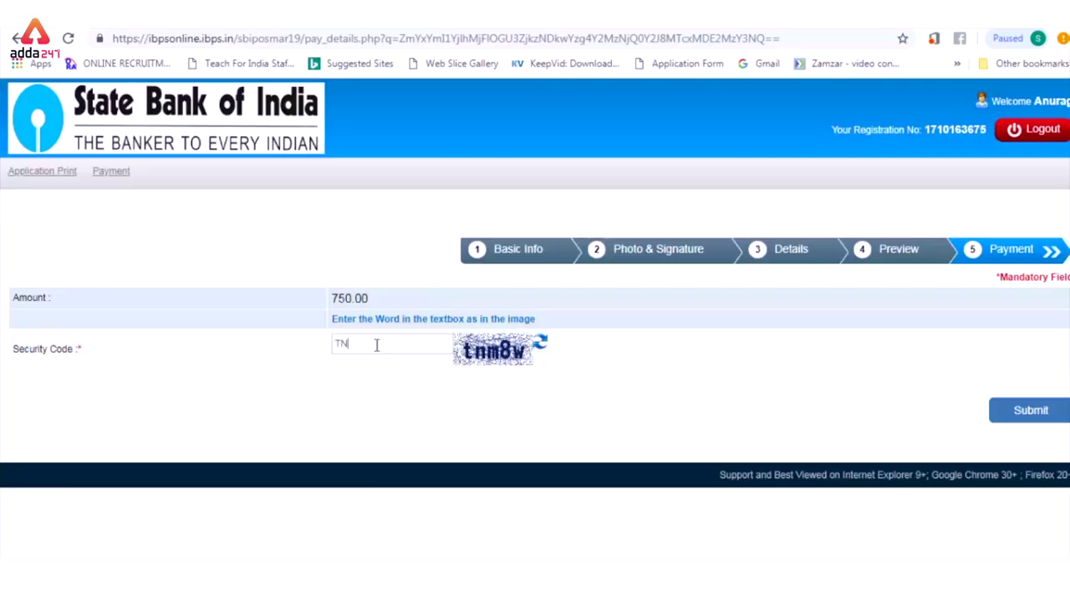
Step: Submit the entered security code and confirm proceeding to the gateway for the 750.00 fee
key(Return)
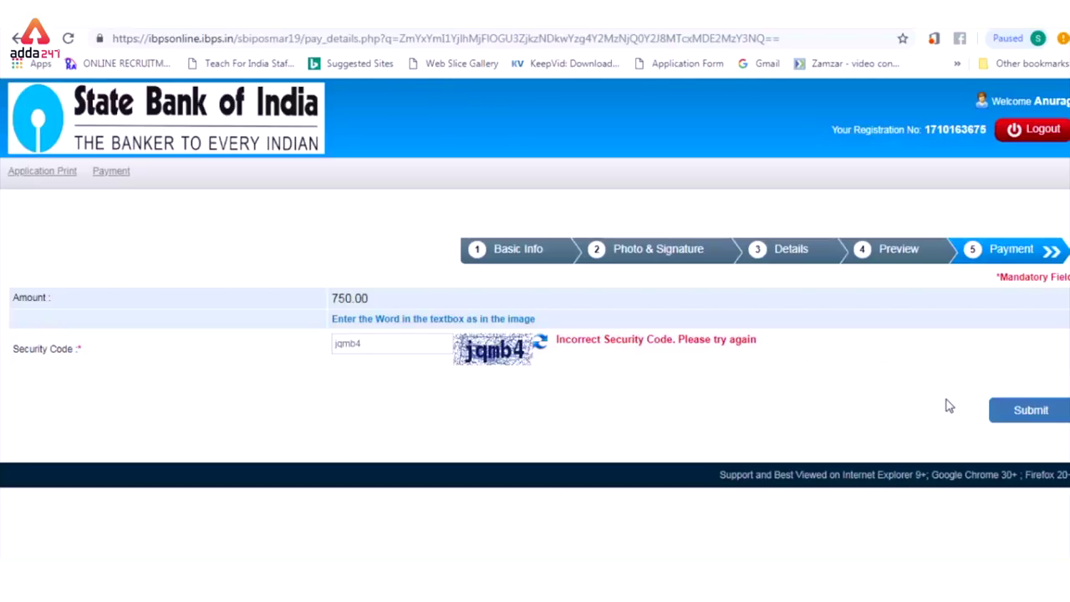
click(1031, 411)
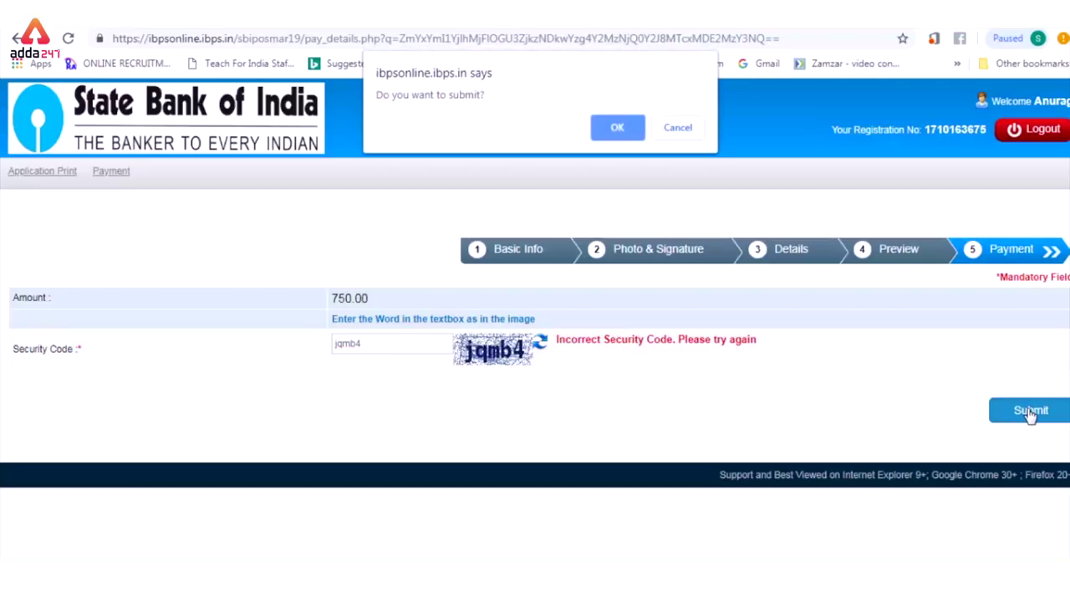
click(618, 128)
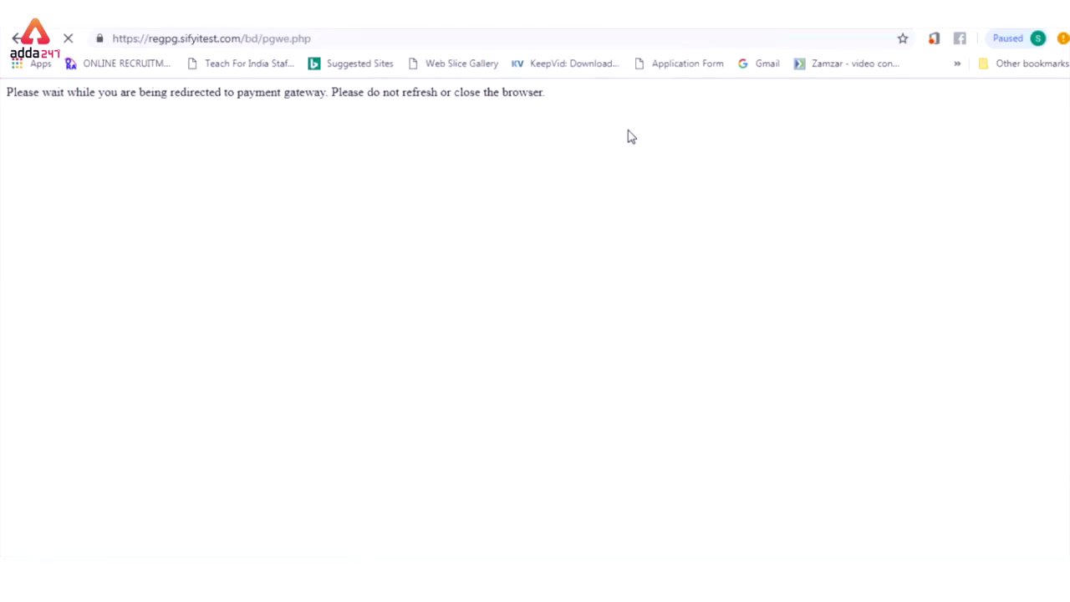